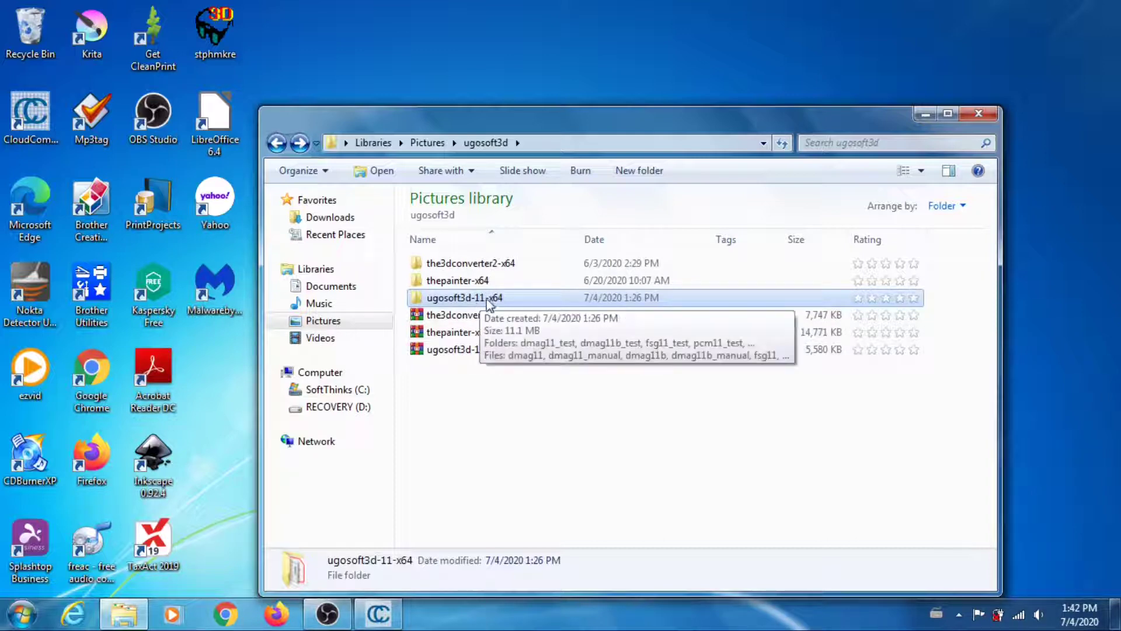
Go to the pcm11_test folder inside ugosoft3d-11-x64 and inspect the pcm11 batch file's executable path in Notepad++.
double_click(486, 299)
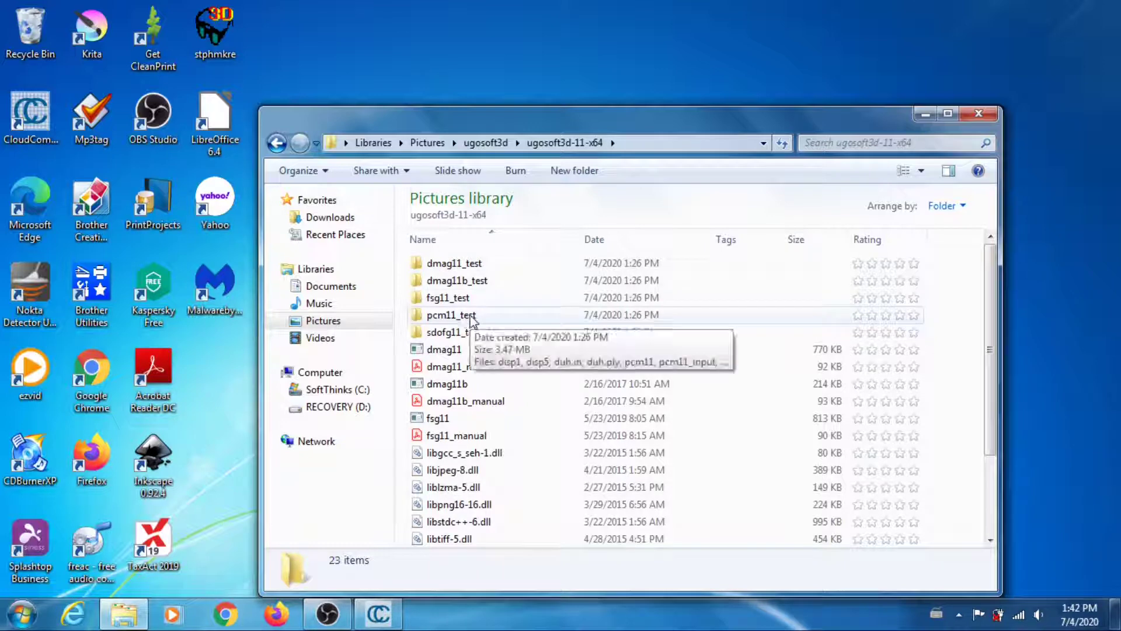
double_click(470, 316)
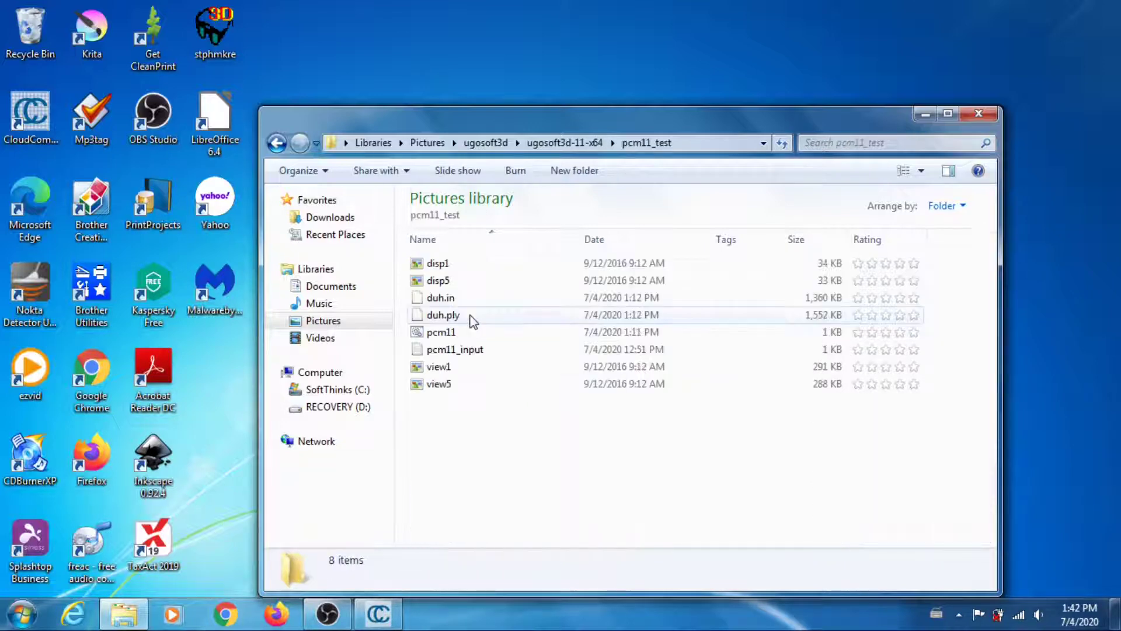
click(444, 333)
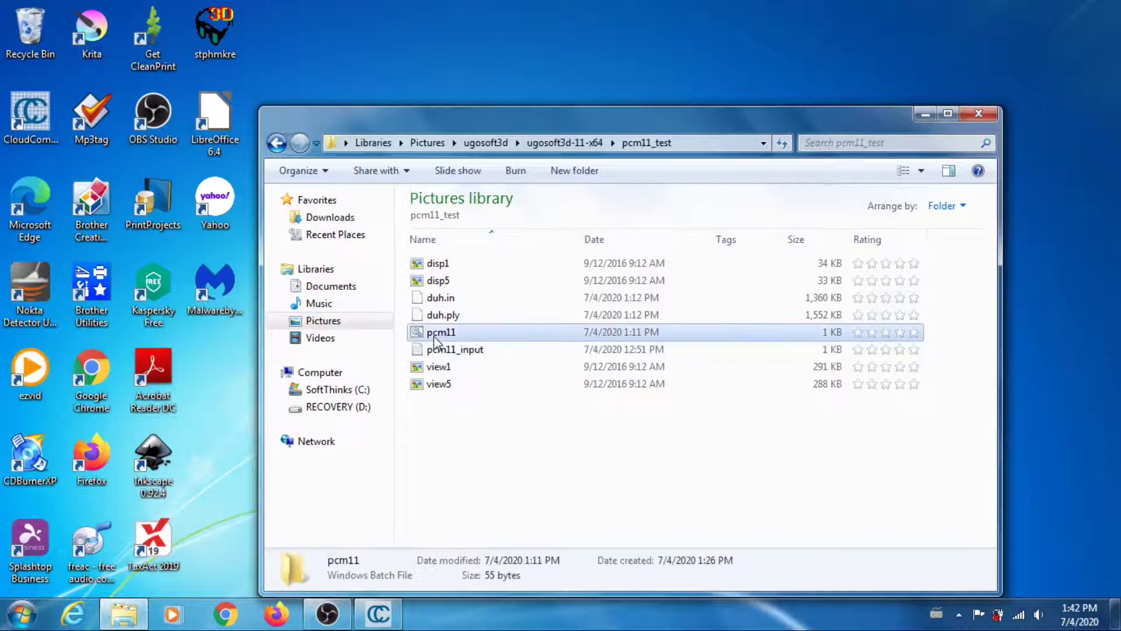
right_click(435, 333)
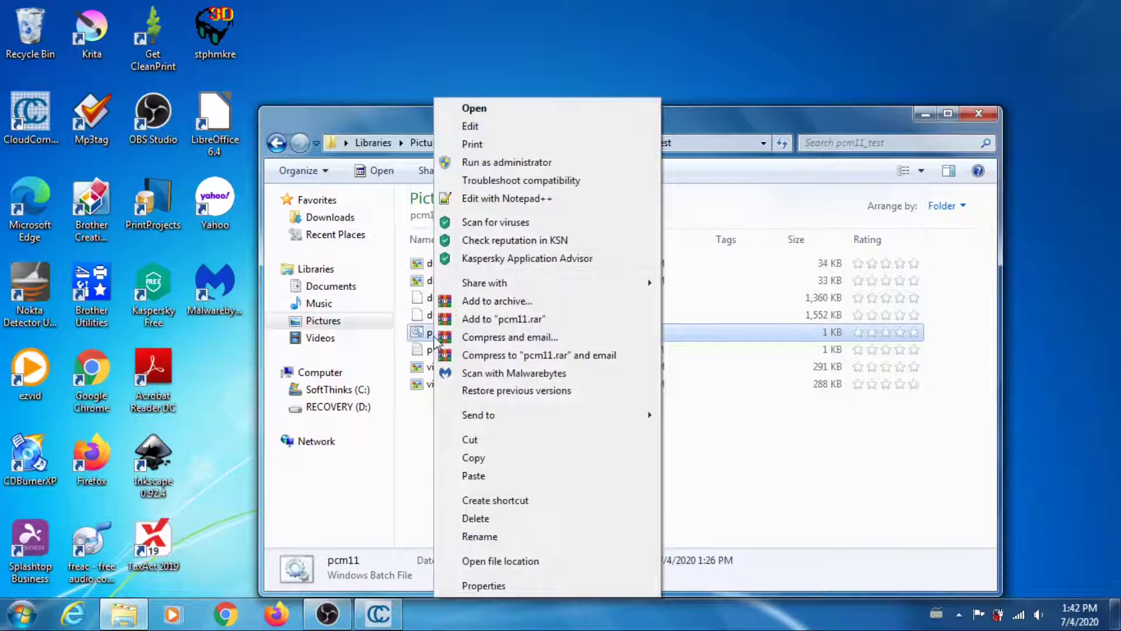
click(495, 198)
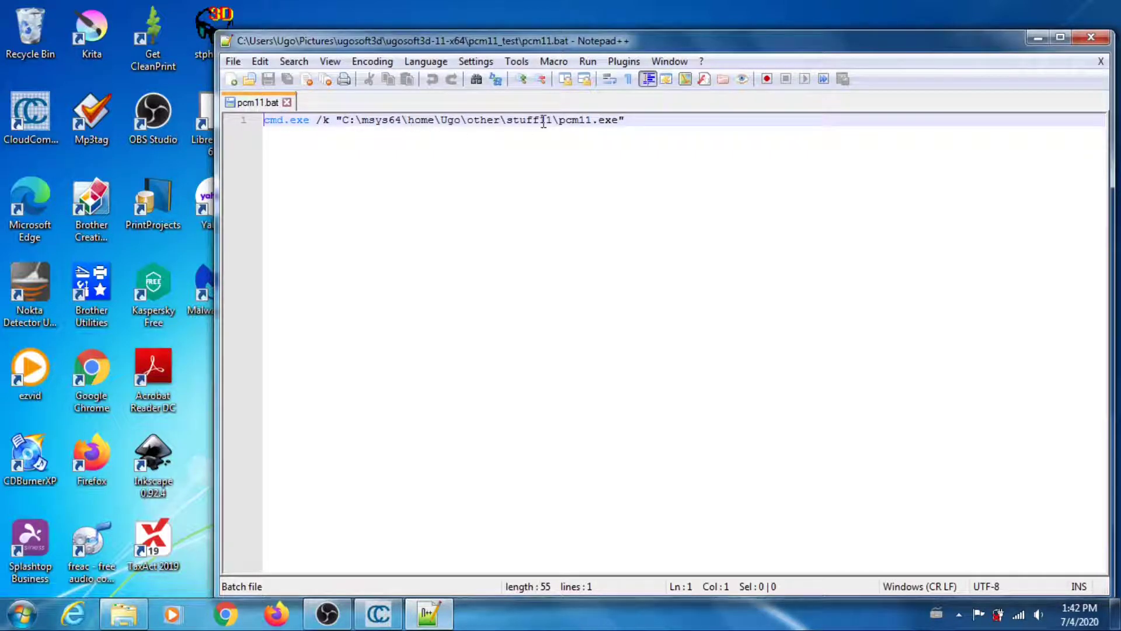
click(1038, 37)
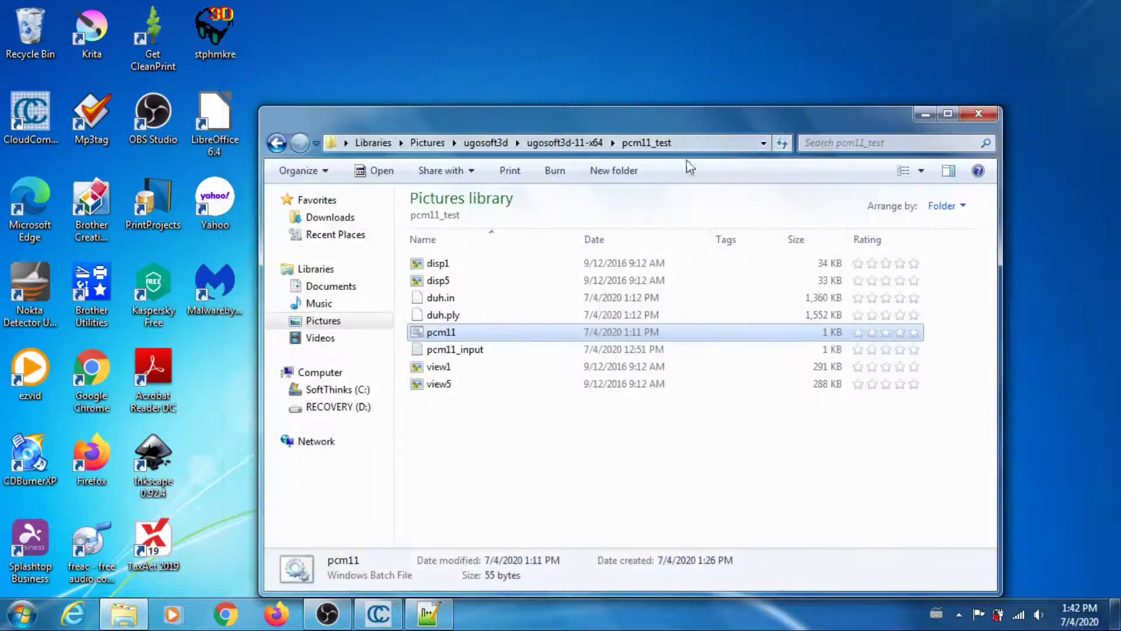
Open pcm11_input from the pcm11_test folder in Notepad++ and review its image, depth map, plane, sampling and output lines.
click(466, 350)
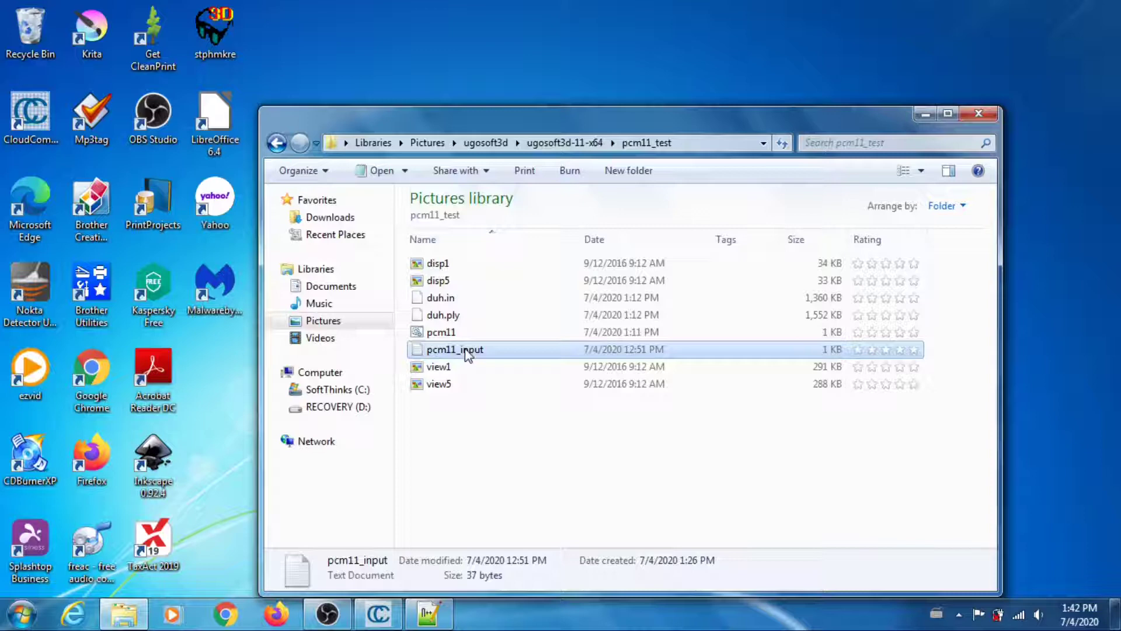
right_click(463, 350)
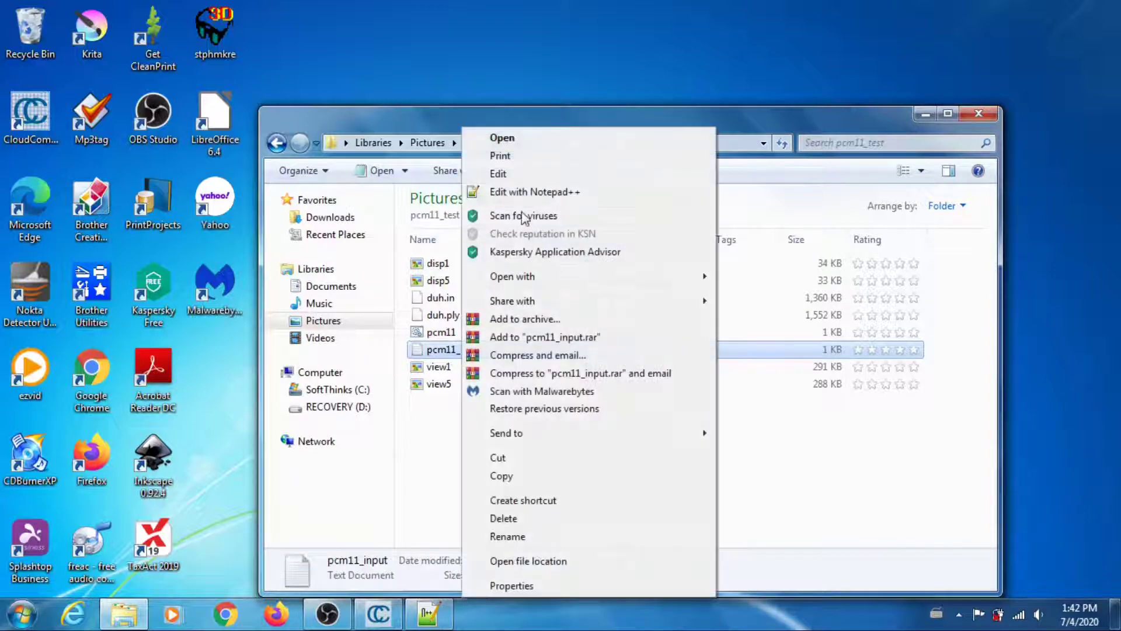
click(523, 194)
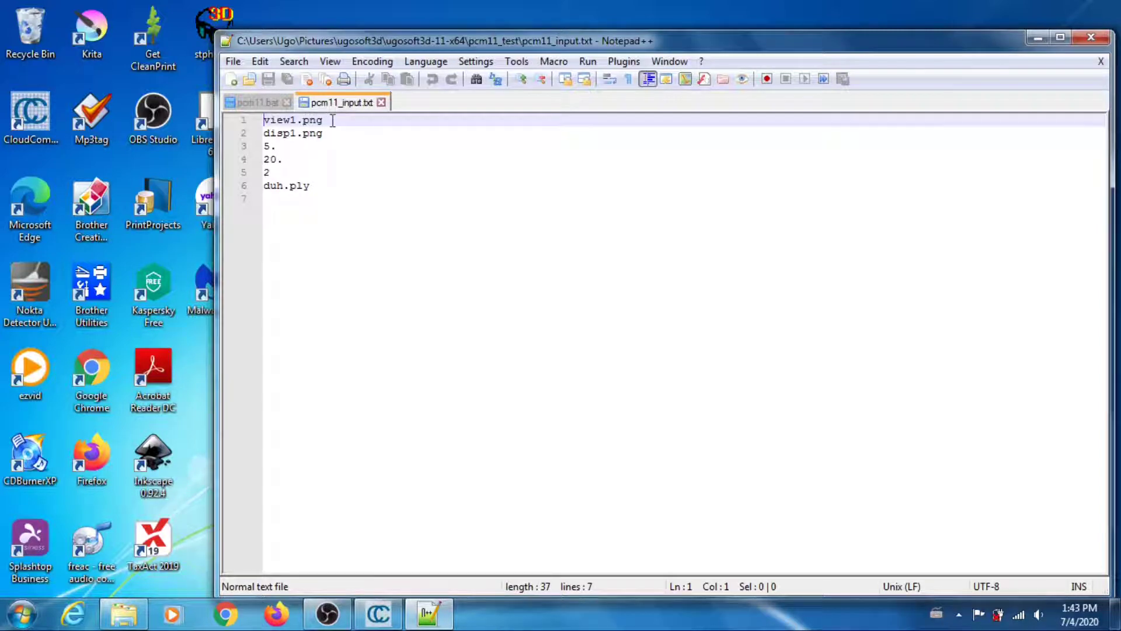
click(297, 134)
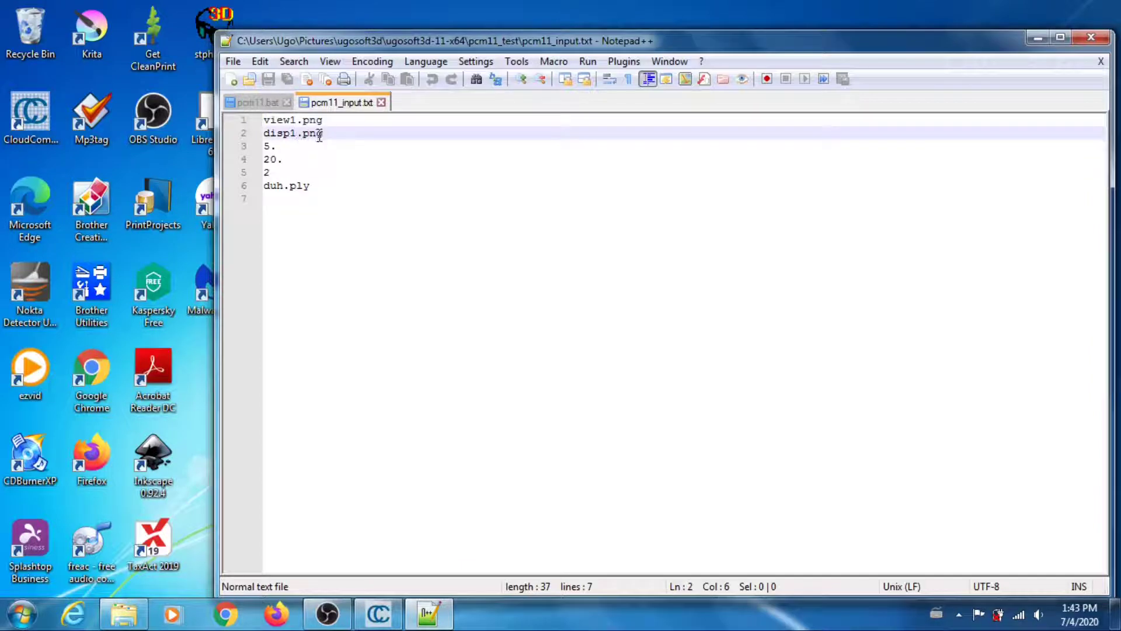
click(272, 146)
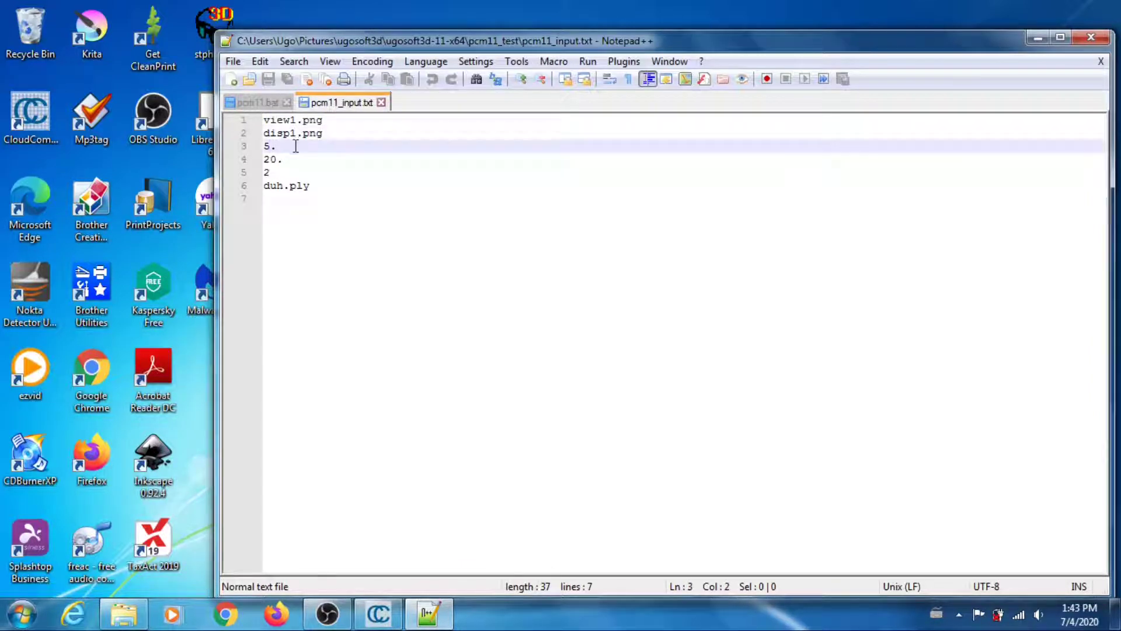
click(277, 159)
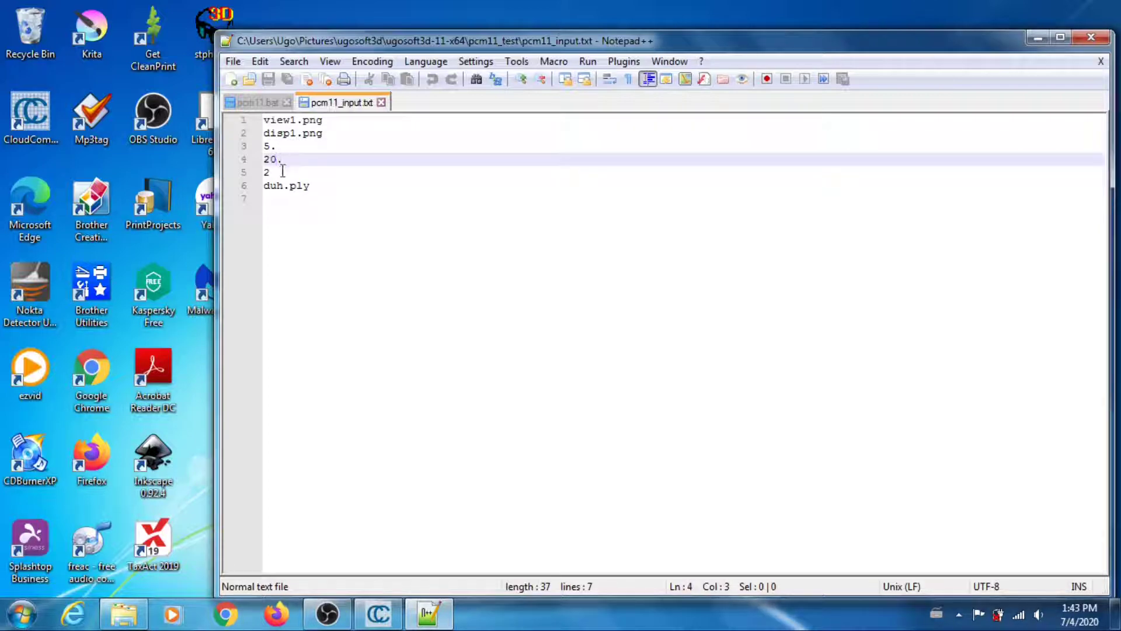
click(274, 171)
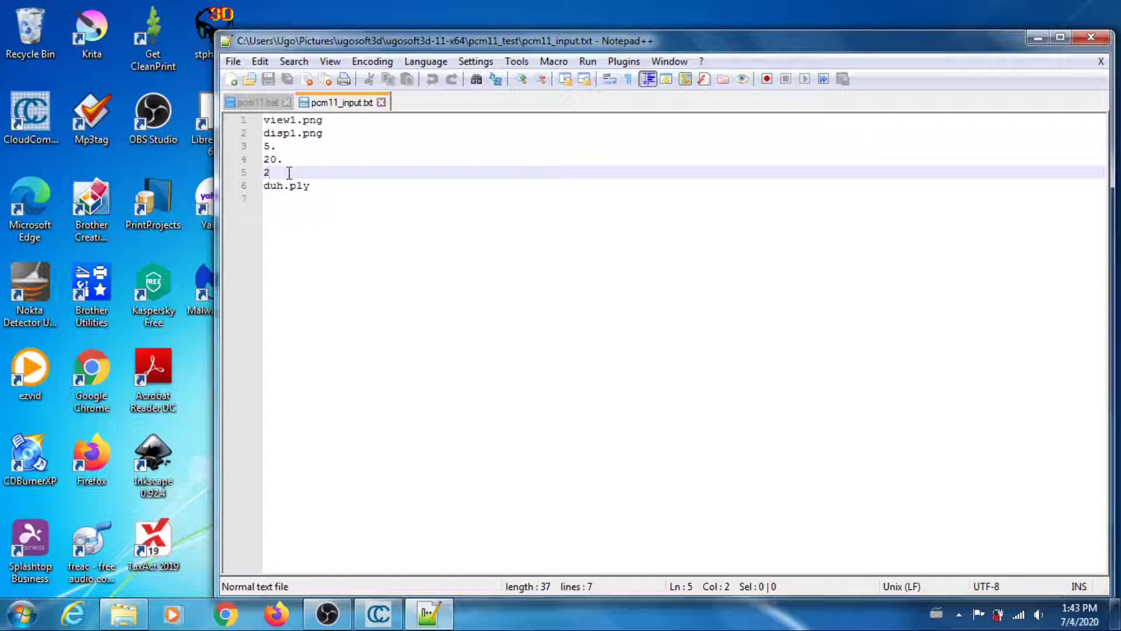
click(295, 186)
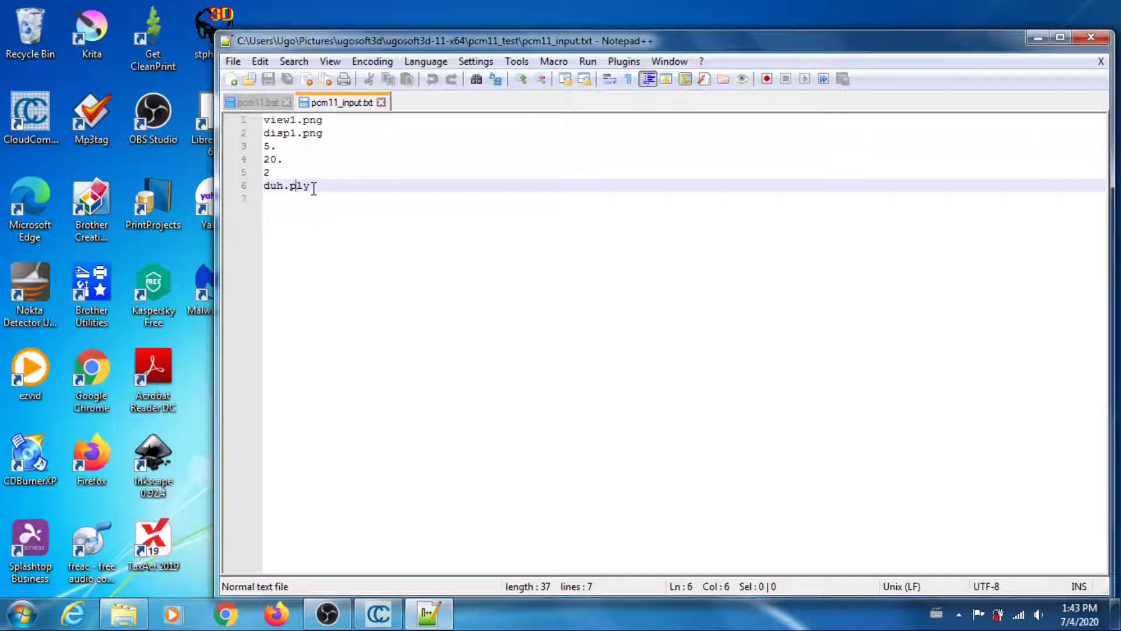
key(alt+F4)
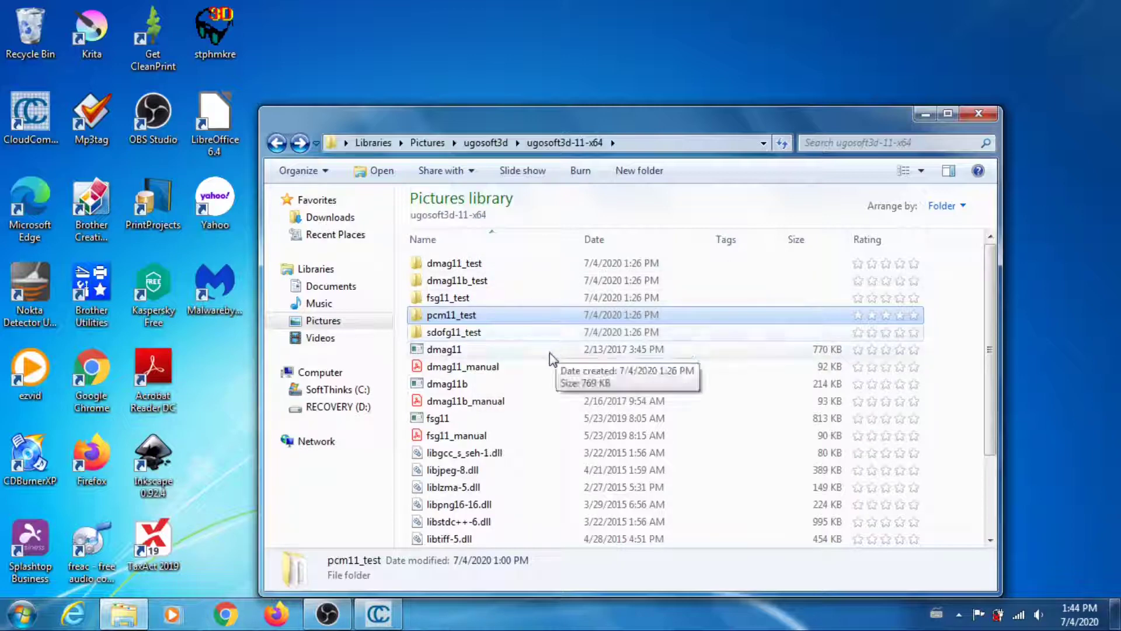
Open pcm11_manual from the ugosoft3d-11-x64 folder and read the input file format and parameter explanations.
scroll(538, 356, down, 2)
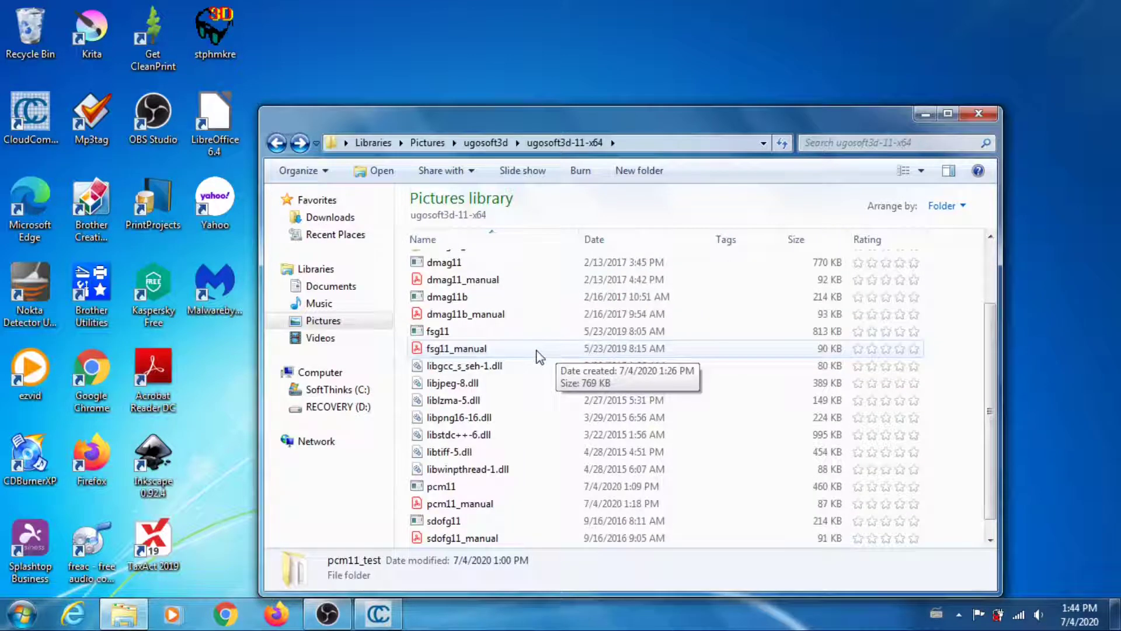
double_click(477, 504)
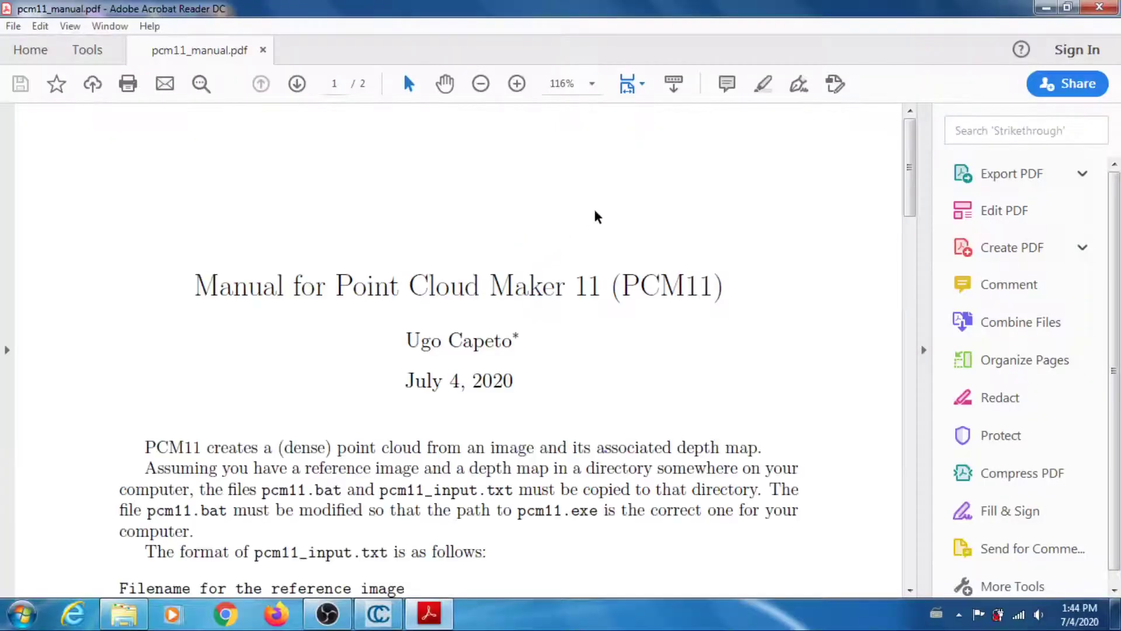
scroll(552, 283, down, 5)
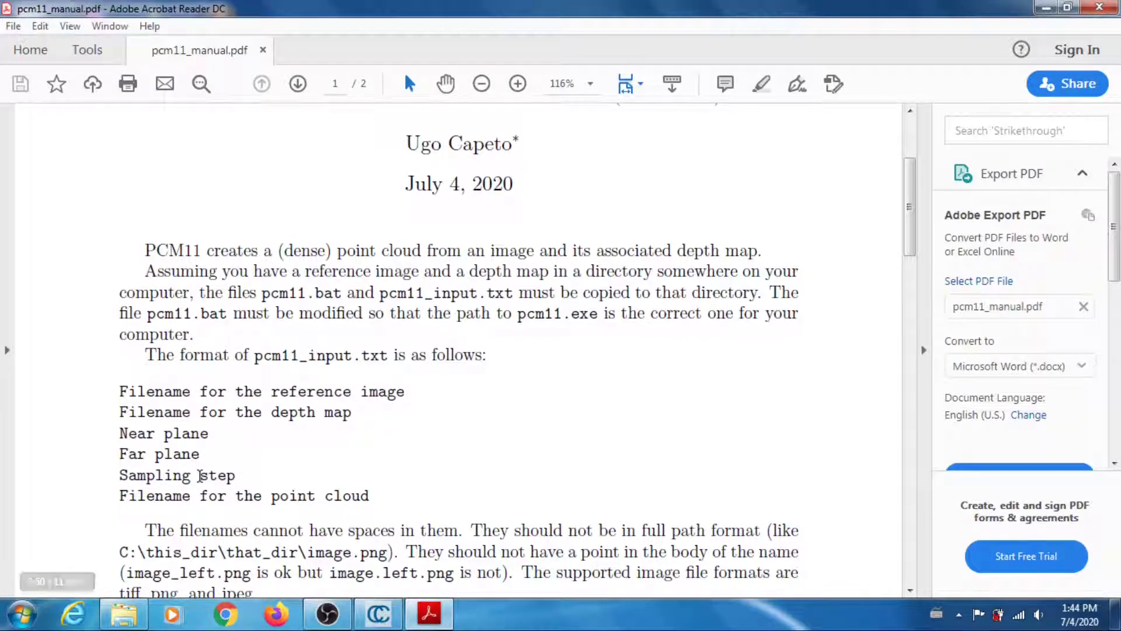
scroll(248, 344, down, 4)
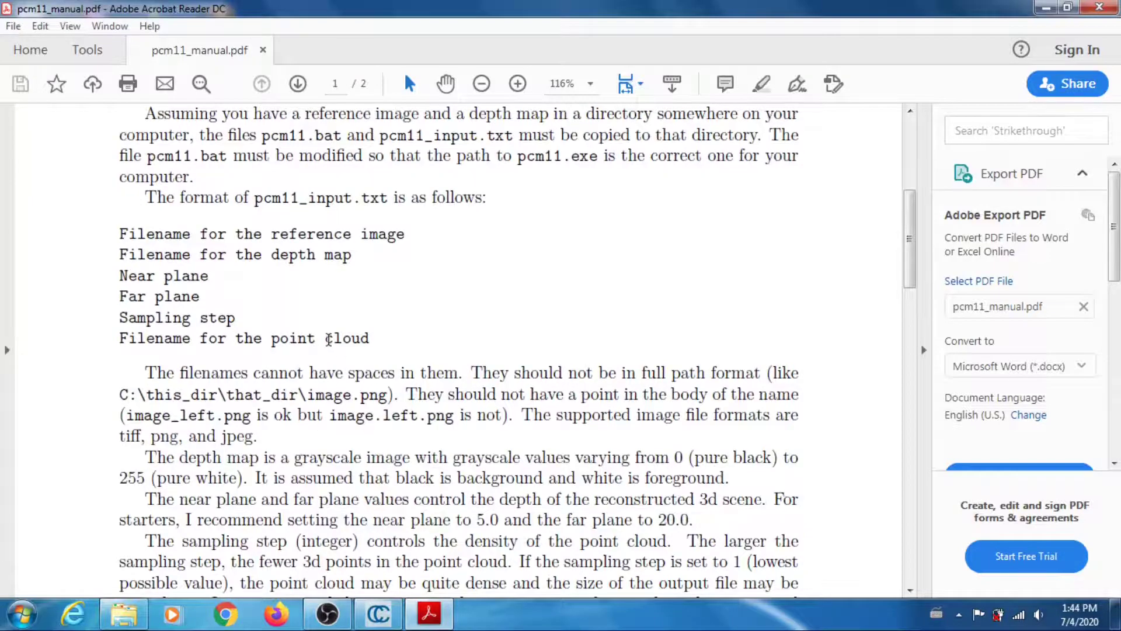
scroll(331, 346, up, 2)
scroll(331, 346, up, 1)
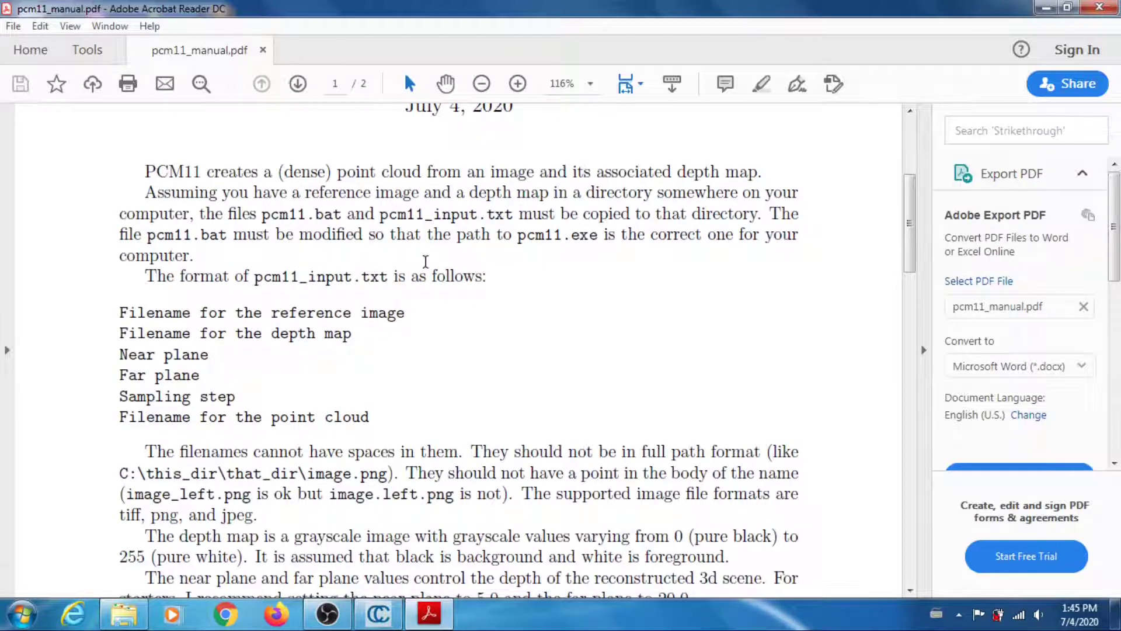
scroll(428, 269, down, 3)
scroll(428, 269, down, 5)
scroll(428, 265, down, 5)
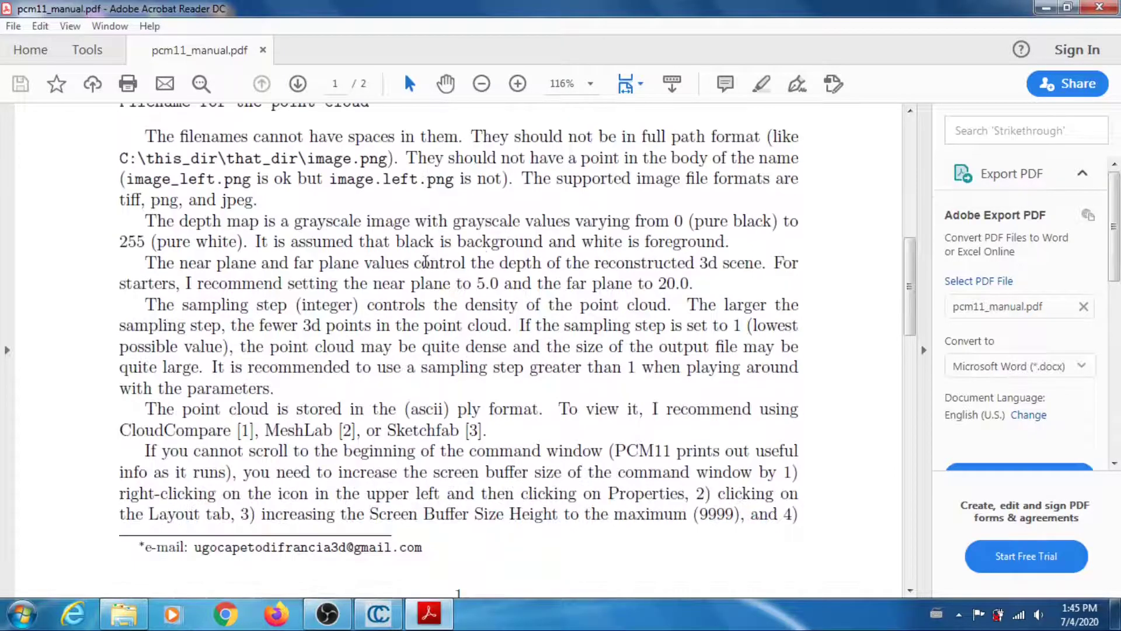
scroll(483, 257, up, 3)
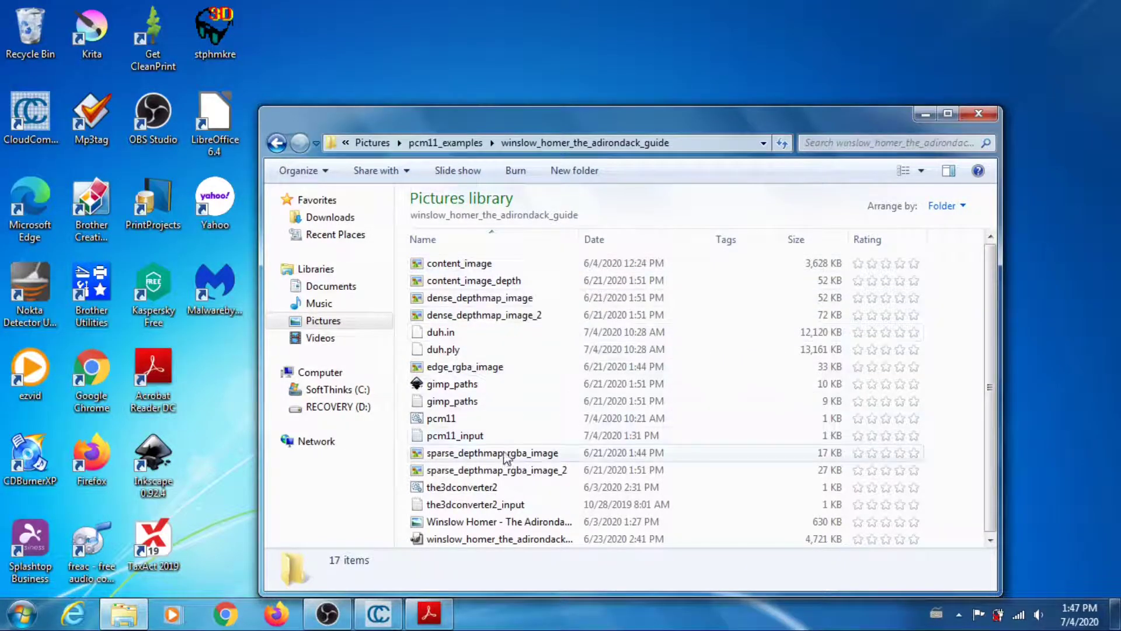
View content_image and dense_depthmap_image from the winslow_homer_the_adirondack_guide folder, closing each one after viewing.
double_click(476, 265)
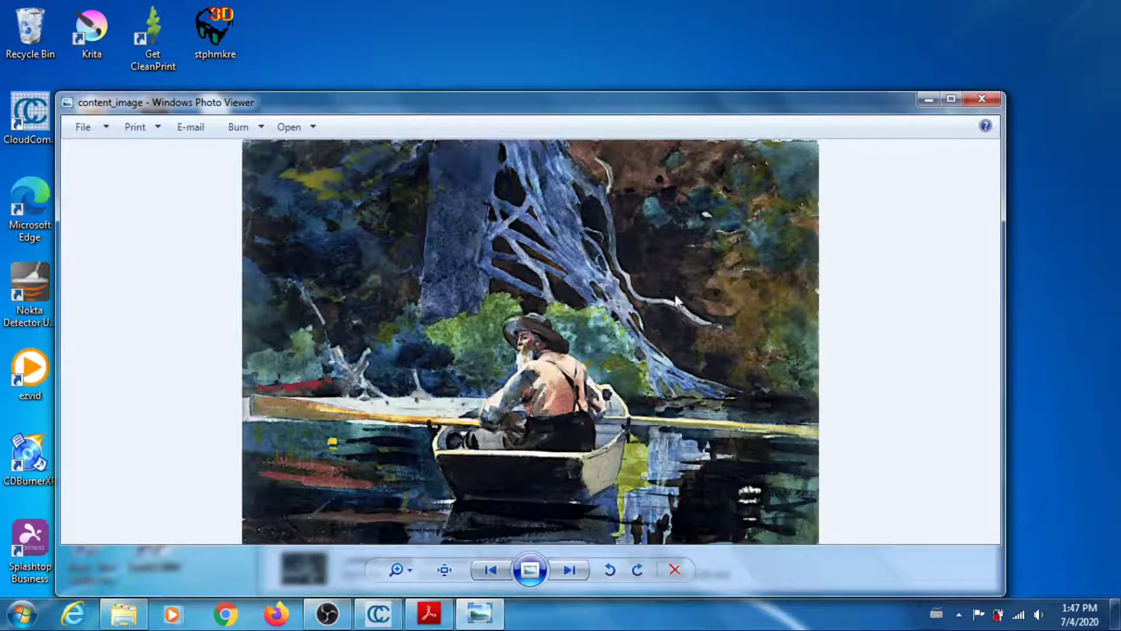
click(981, 98)
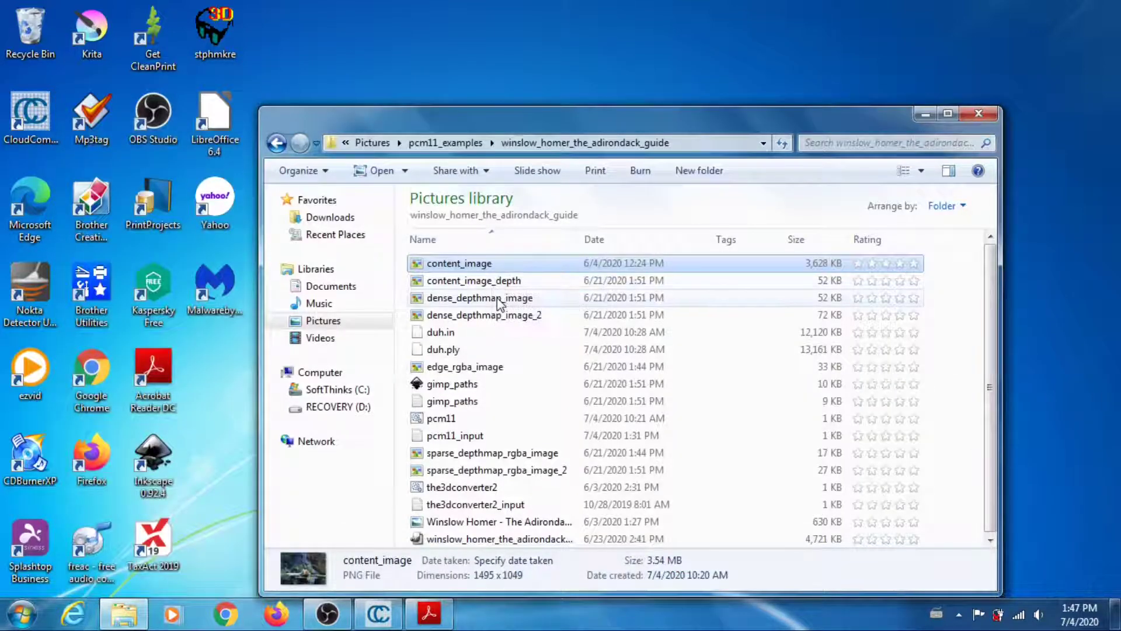
double_click(497, 299)
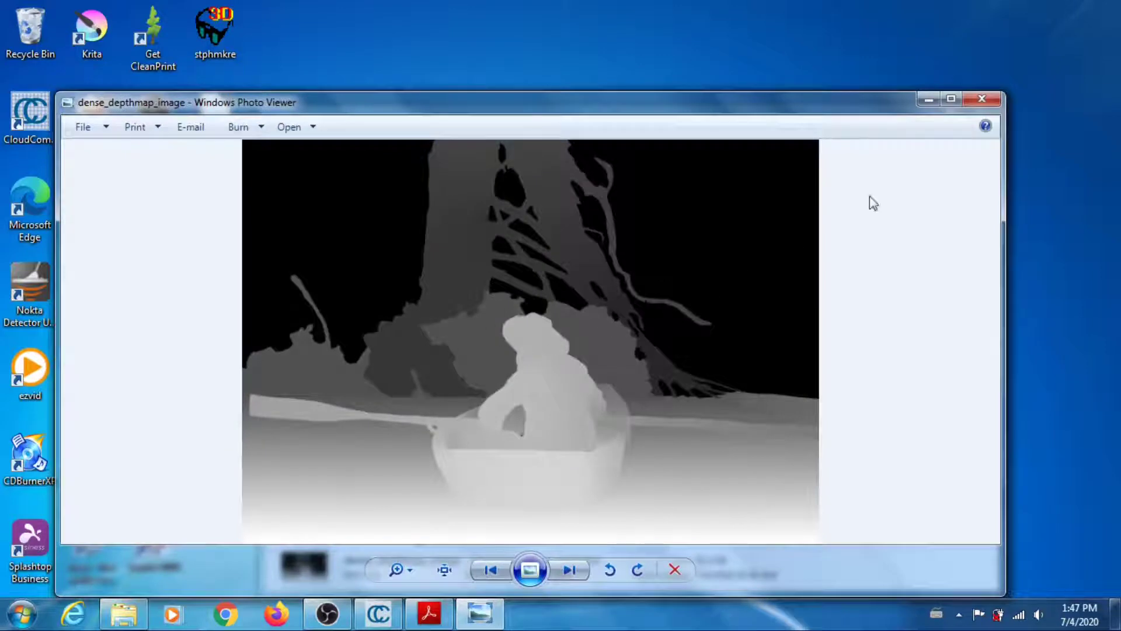
click(981, 98)
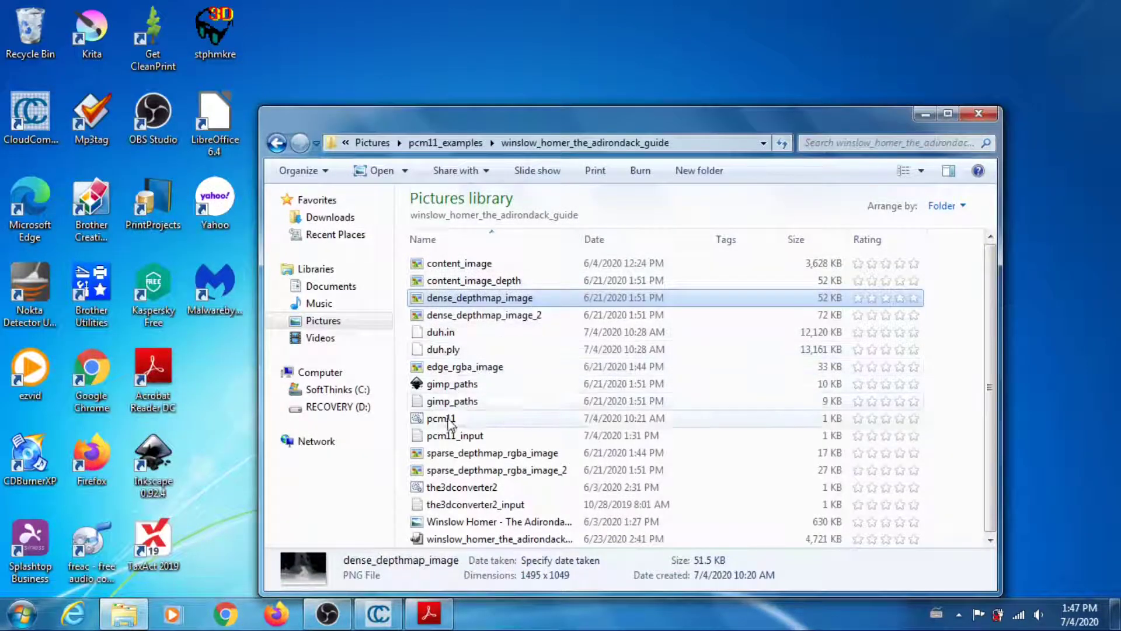
Open the winslow_homer_the_adirondack_guide folder's pcm11_input in Notepad++ and check each of its parameter lines.
click(448, 436)
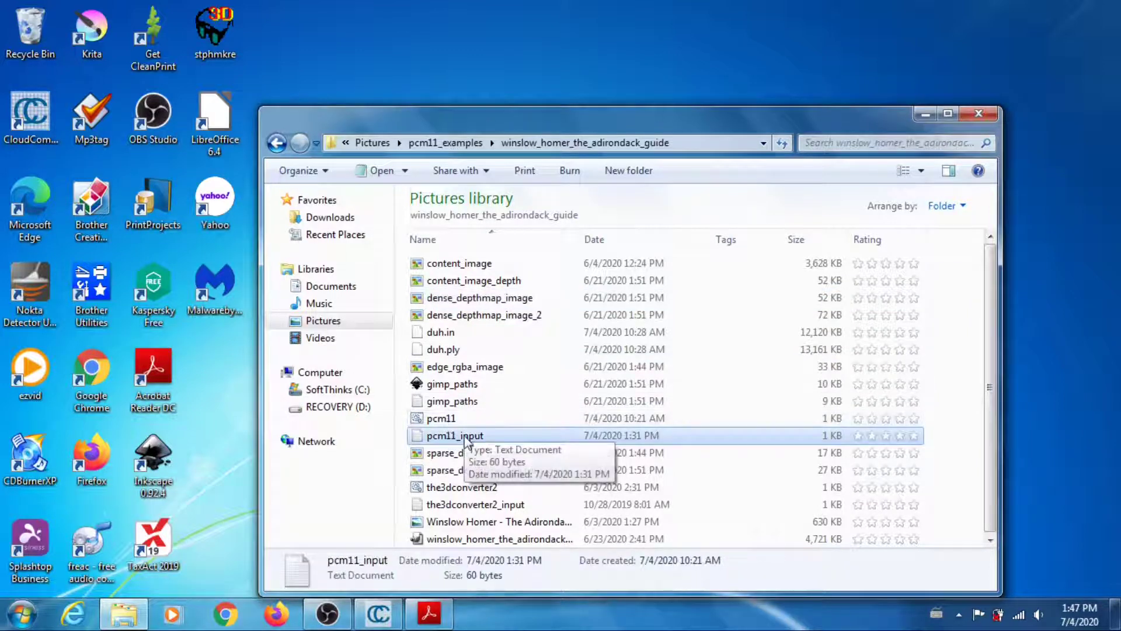
right_click(466, 441)
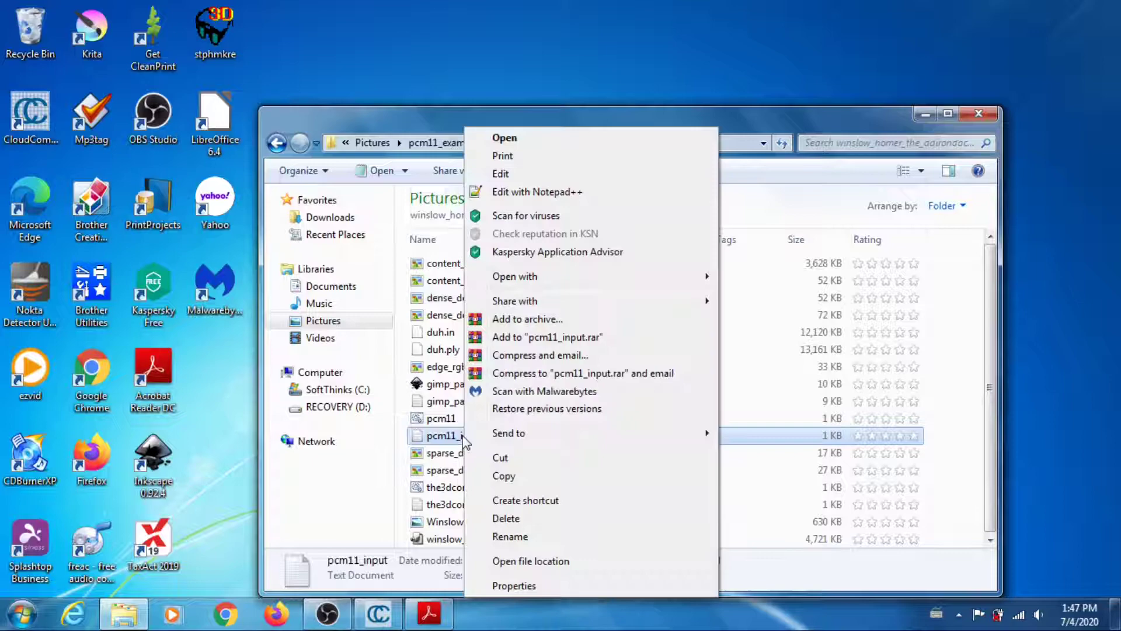
click(531, 189)
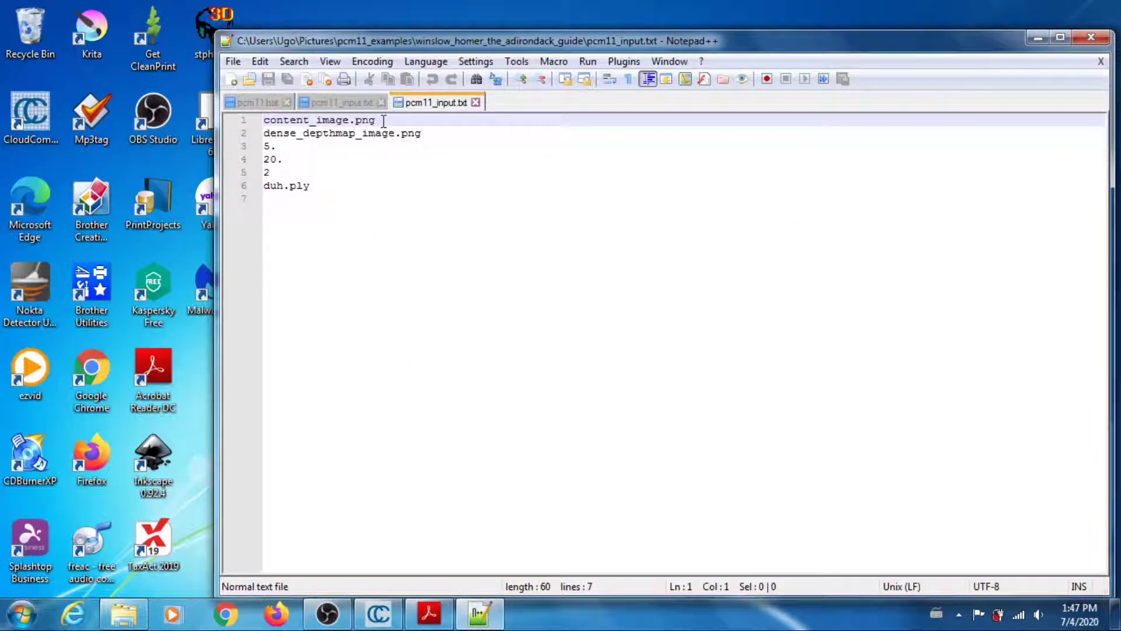
click(347, 134)
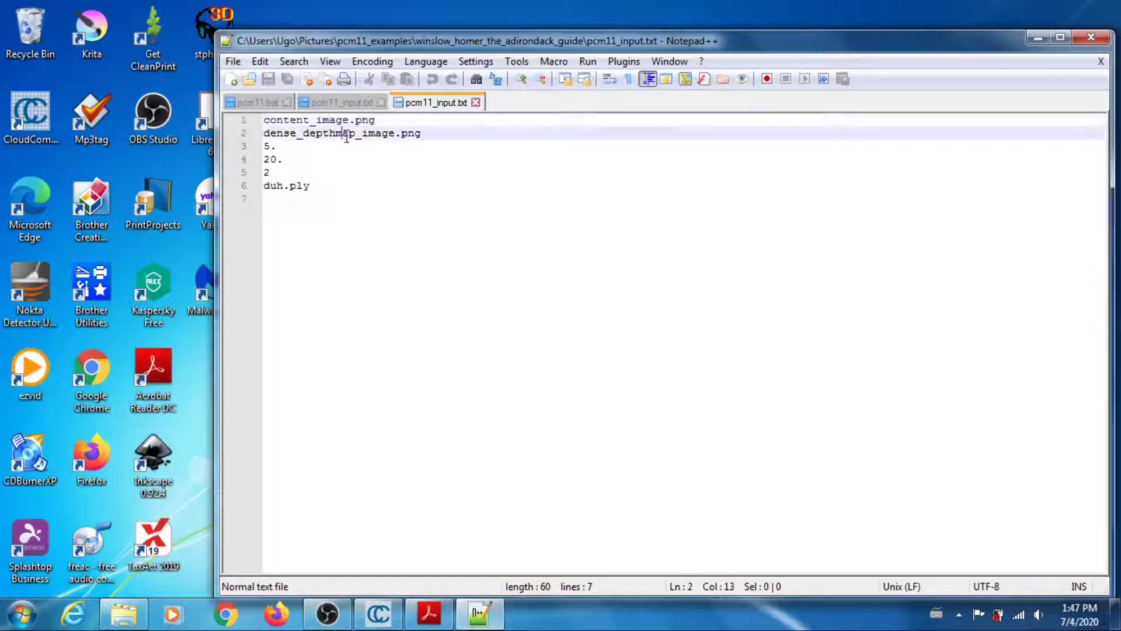
click(270, 146)
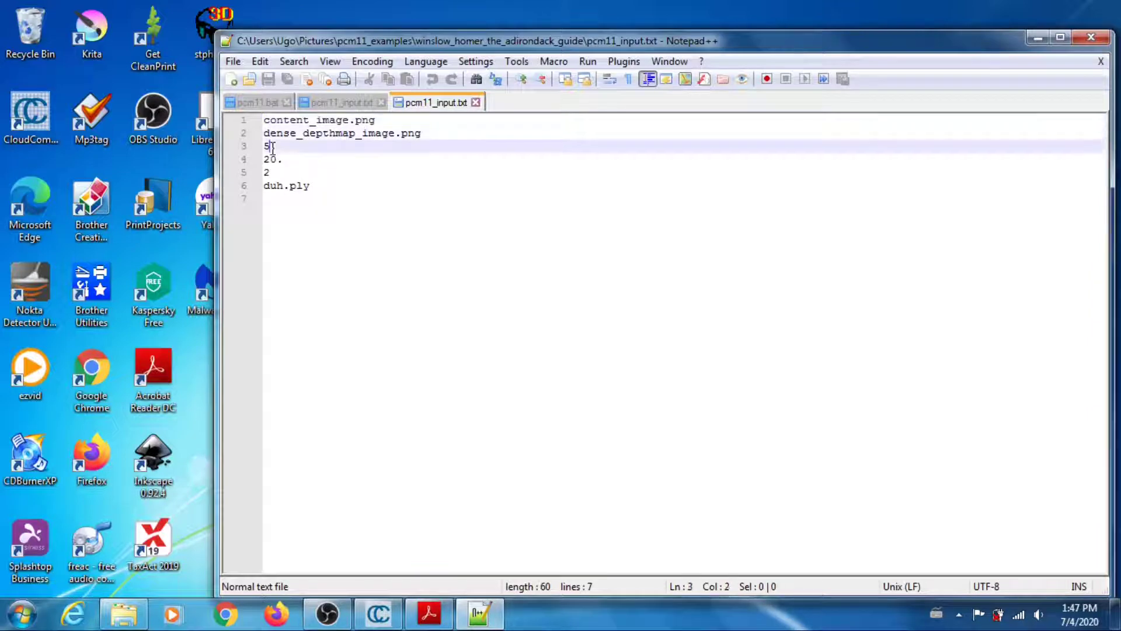
click(276, 159)
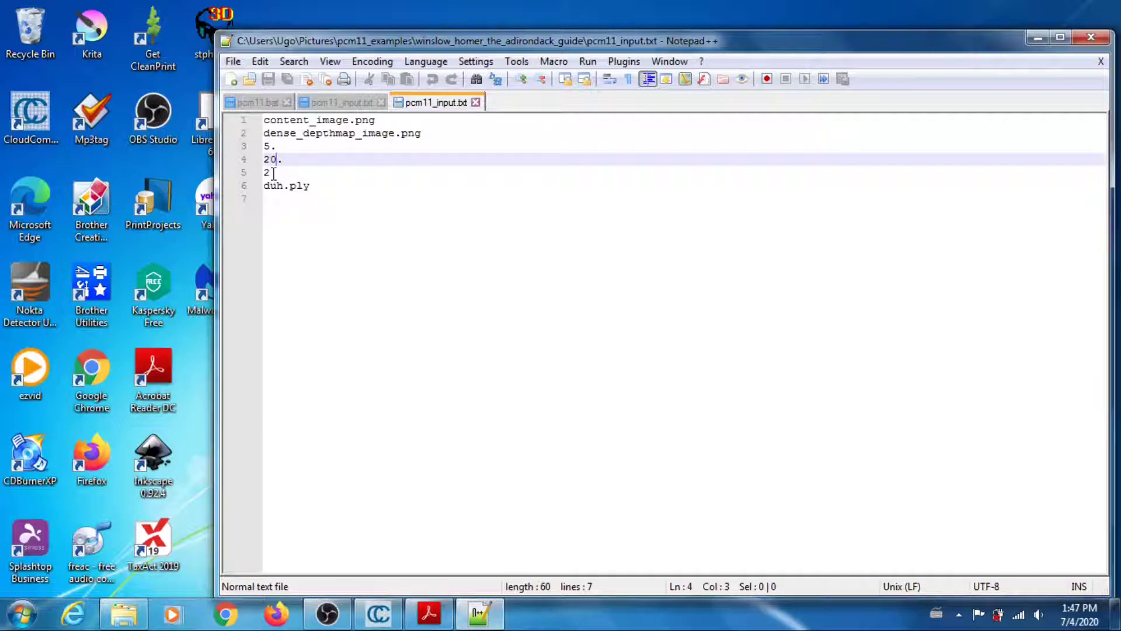
click(273, 173)
click(295, 186)
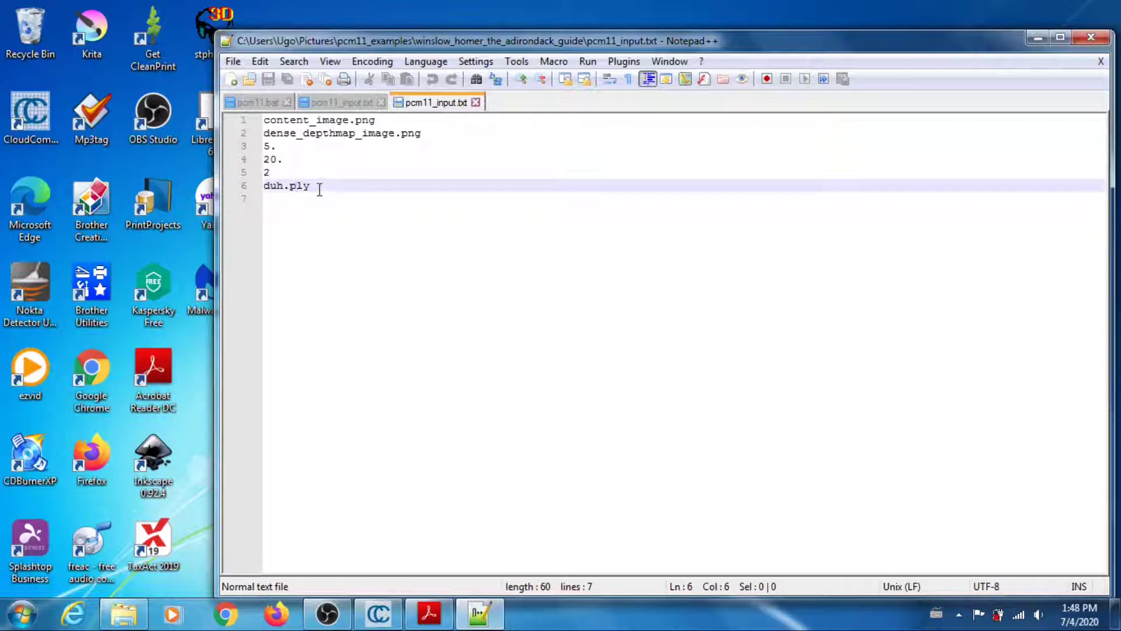
click(1037, 37)
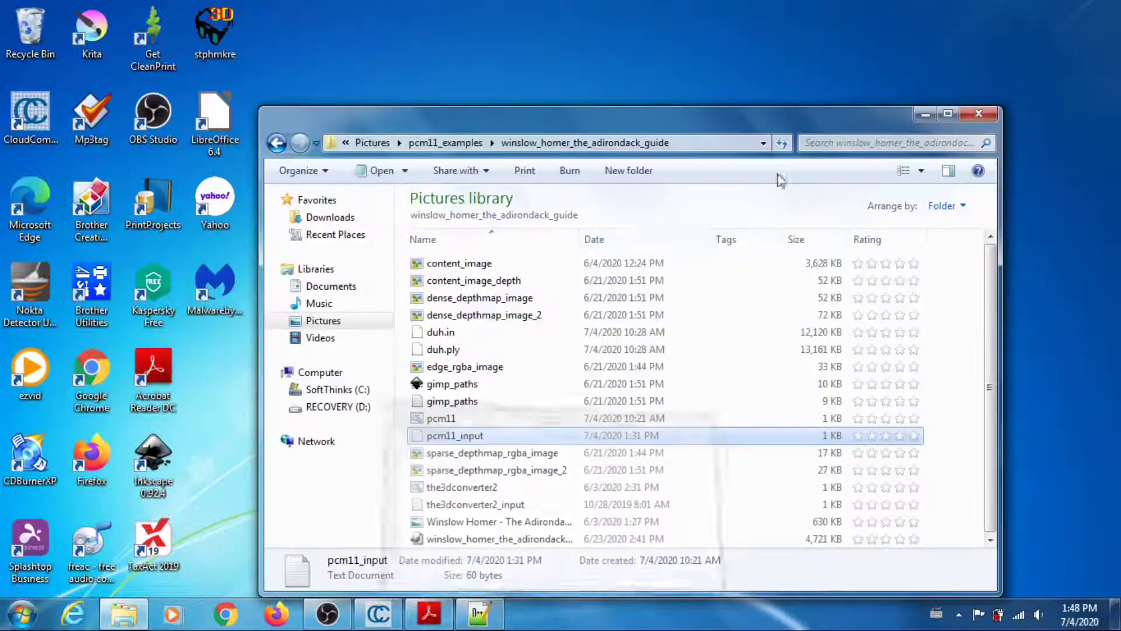
Run the pcm11 batch file in the winslow_homer_the_adirondack_guide folder to generate duh.ply, and close its console window.
click(451, 418)
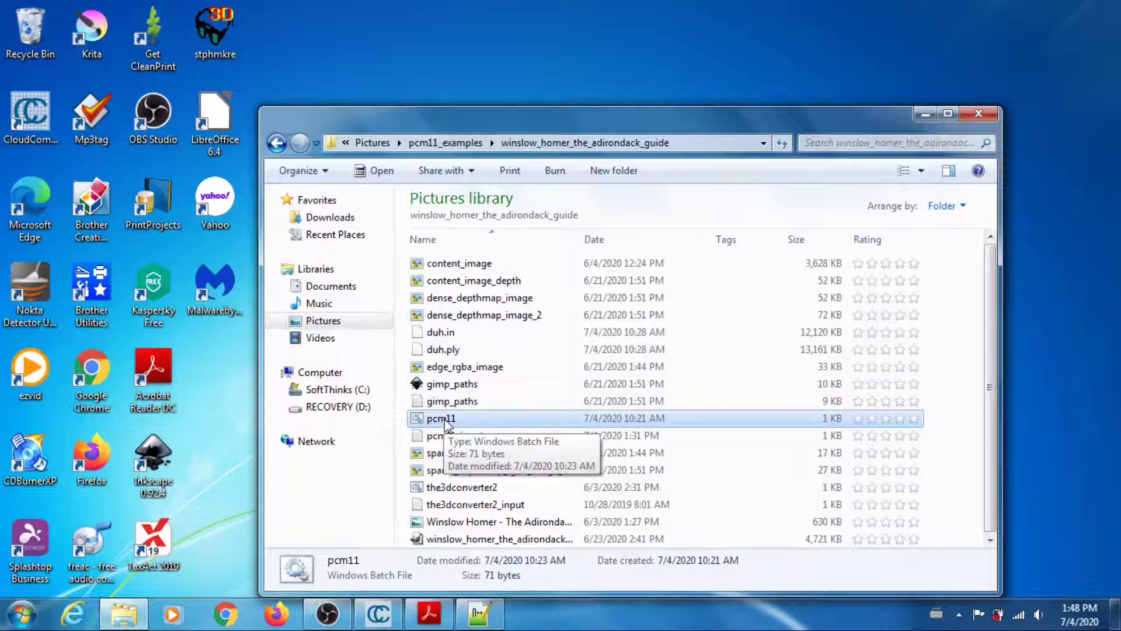
double_click(446, 420)
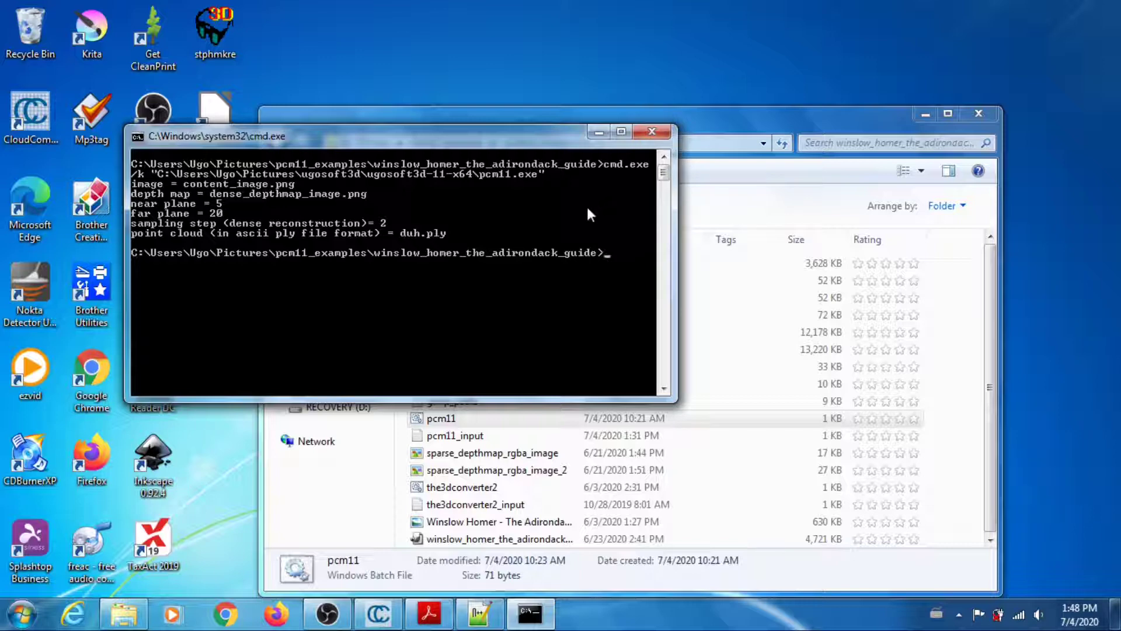
click(637, 135)
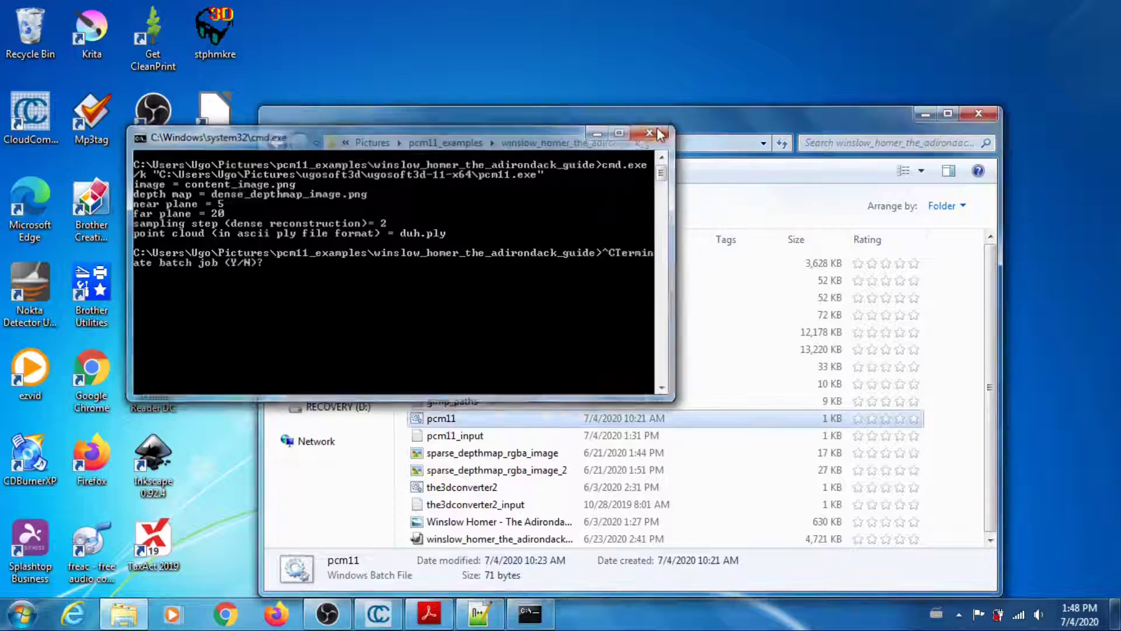
Switch to CloudCompare and load duh.ply from the winslow_homer_the_adirondack_guide folder with the default property assignments.
click(378, 613)
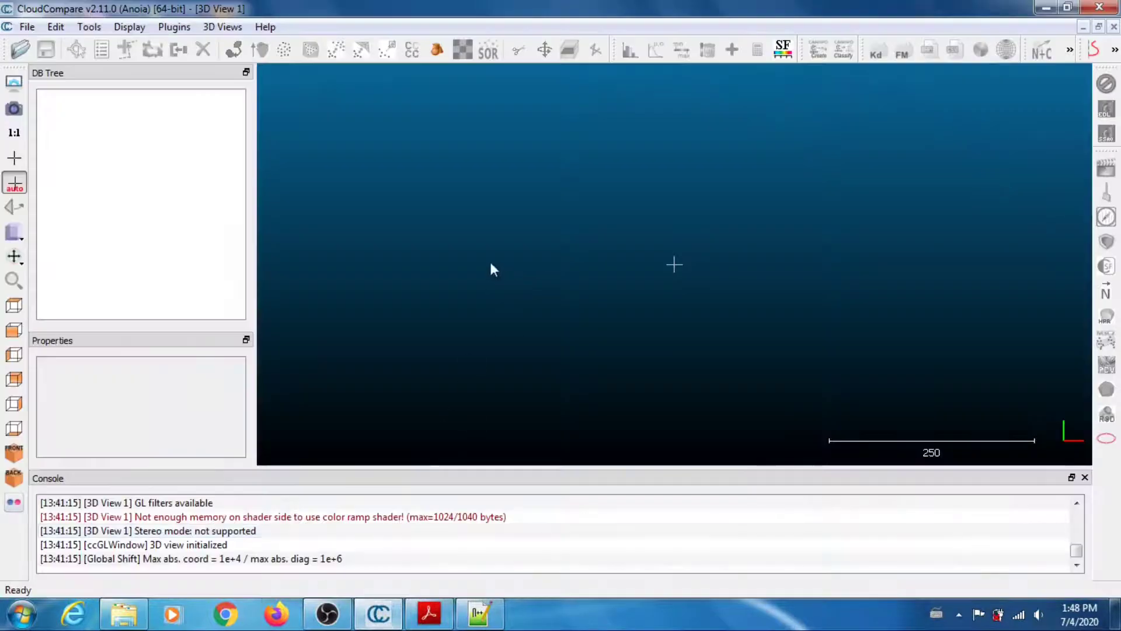
mouse_move(362, 140)
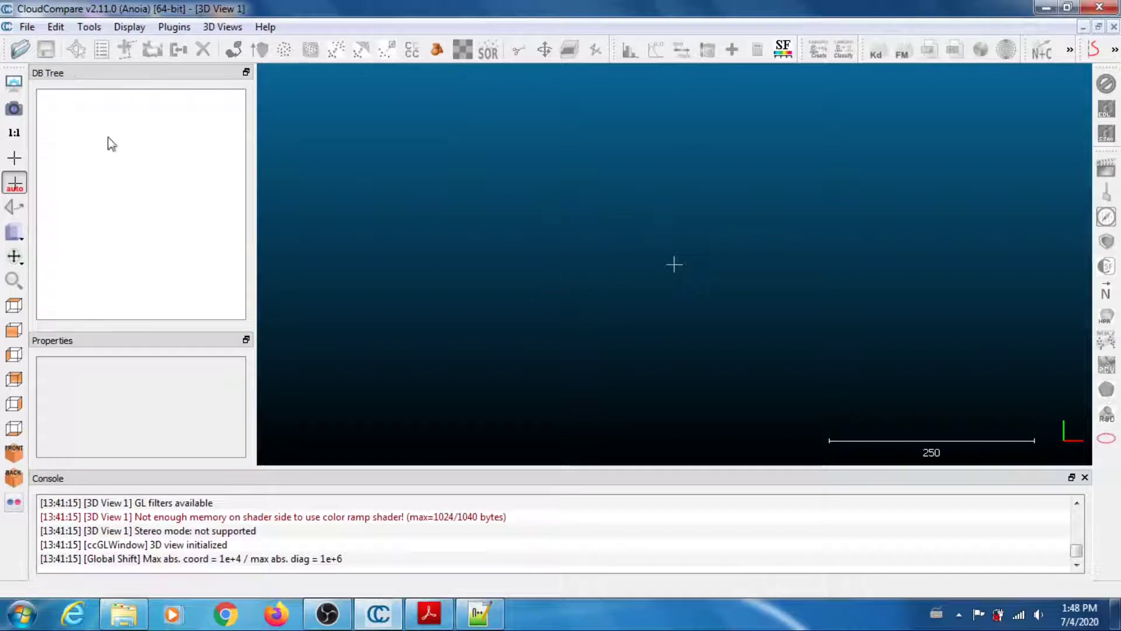
click(27, 27)
click(45, 43)
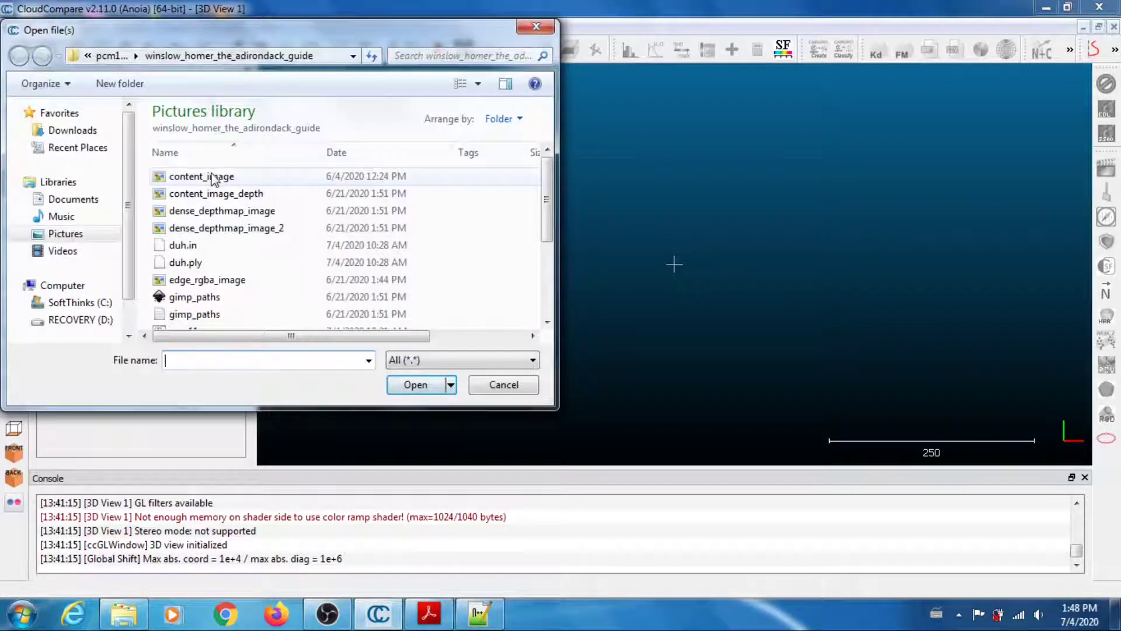
click(233, 262)
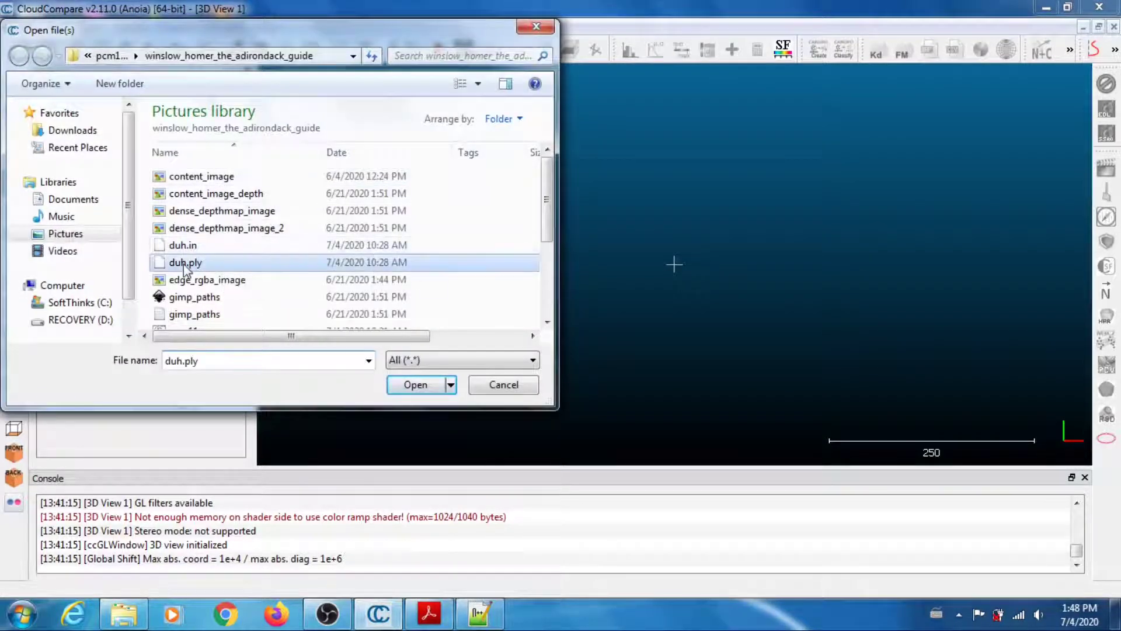
click(418, 385)
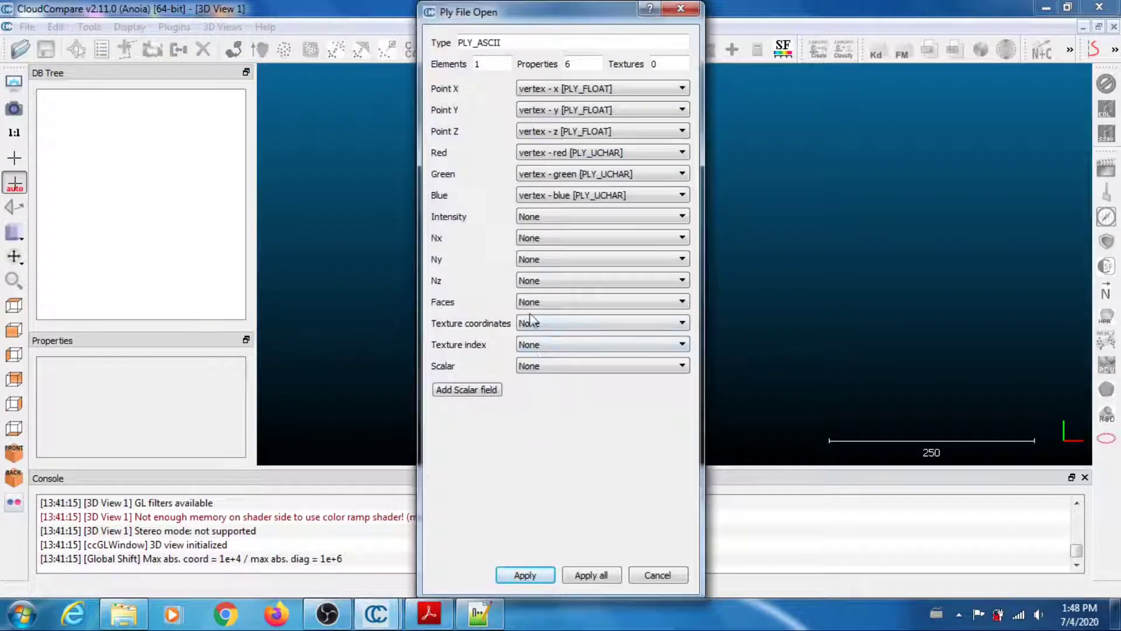
click(526, 575)
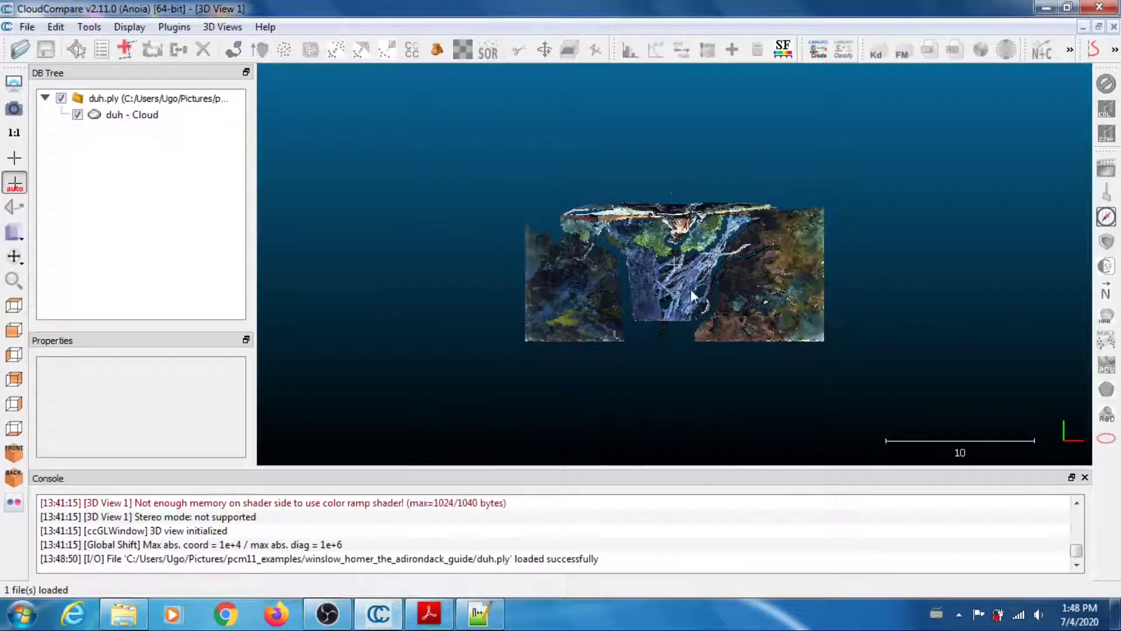
Examine the loaded duh point cloud from several angles and distances, including a side view of its depth layers.
mouse_move(670, 282)
mouse_down()
mouse_move(746, 188)
mouse_move(715, 327)
mouse_move(776, 325)
mouse_move(678, 327)
mouse_move(458, 295)
mouse_move(705, 325)
mouse_move(590, 290)
mouse_move(555, 321)
mouse_move(610, 312)
mouse_move(544, 330)
mouse_move(613, 327)
mouse_move(755, 352)
mouse_move(655, 274)
mouse_up()
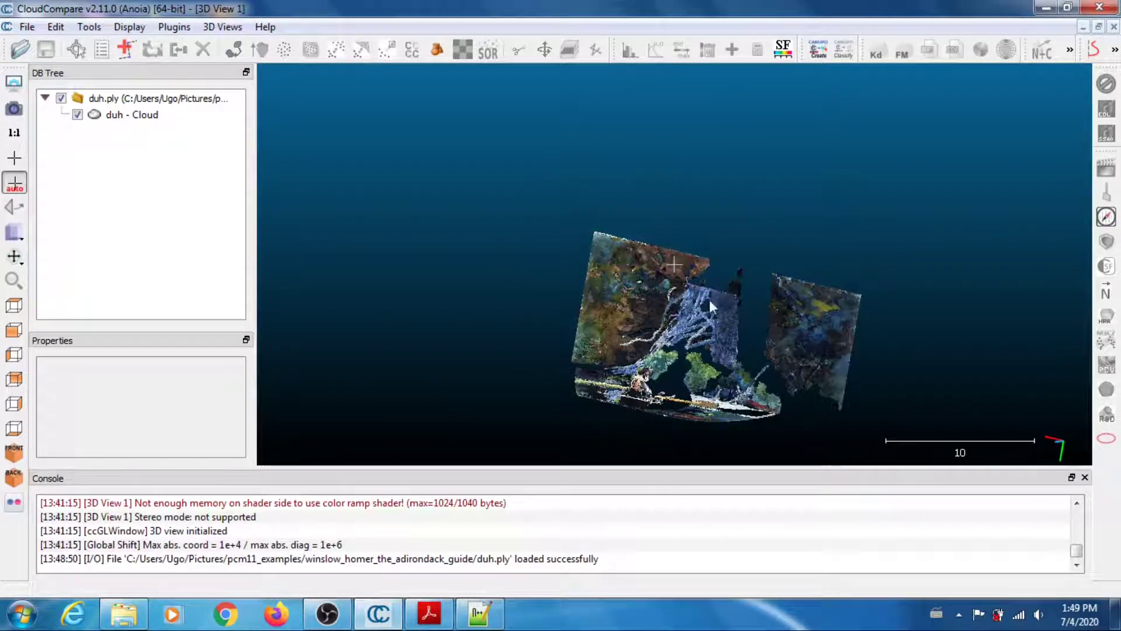
scroll(709, 300, up, 2)
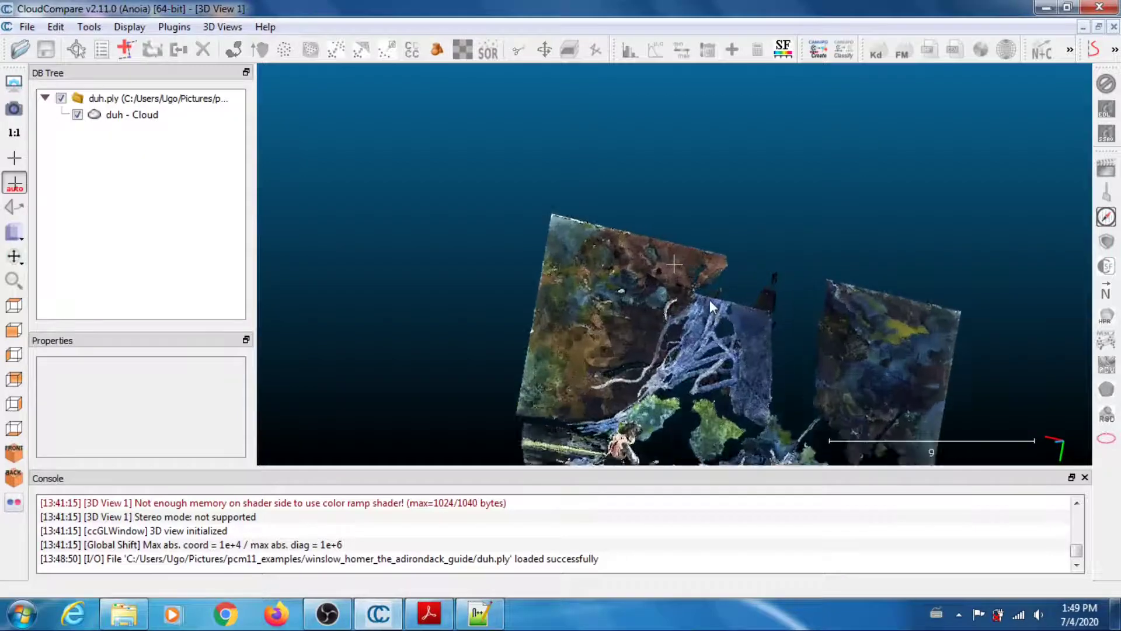
scroll(709, 299, down, 2)
scroll(709, 299, up, 2)
scroll(709, 299, down, 3)
scroll(710, 300, up, 3)
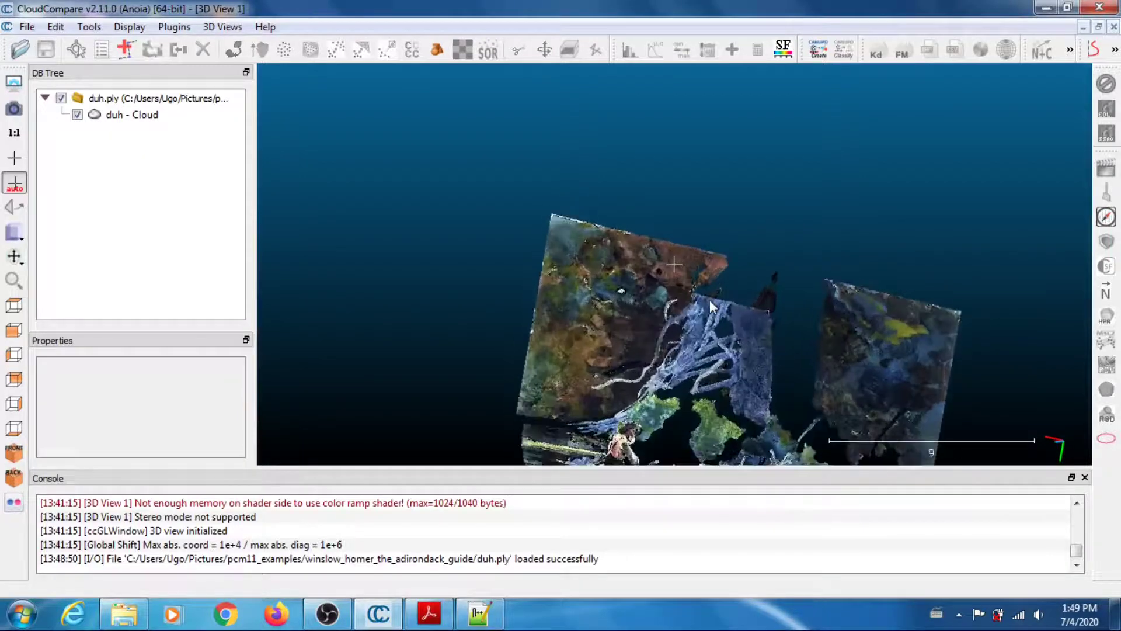
scroll(709, 300, down, 1)
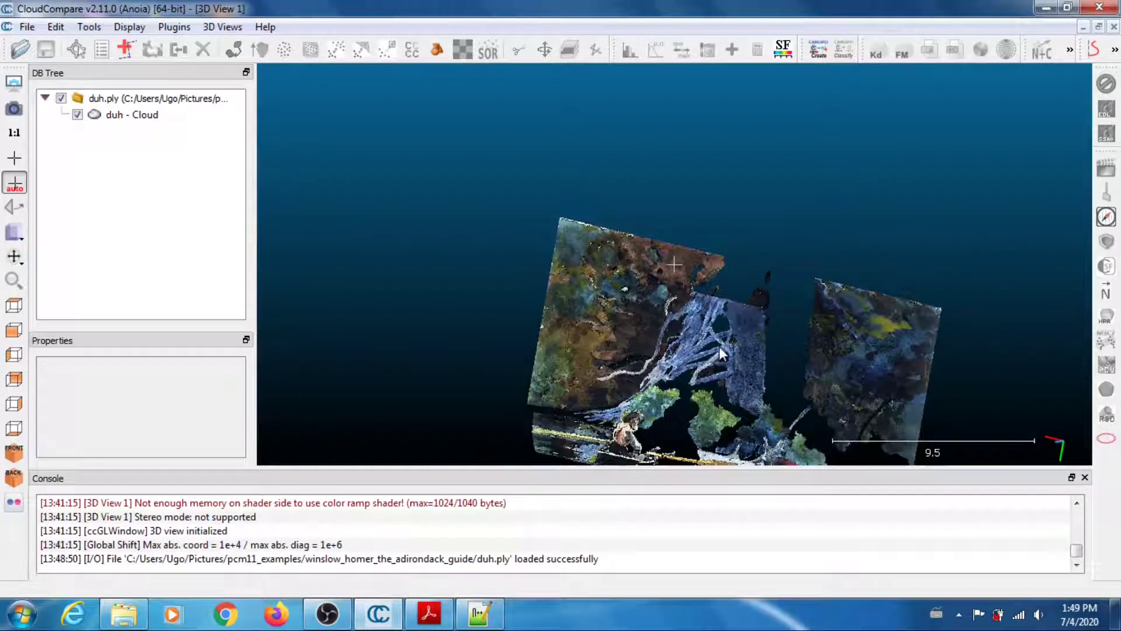
mouse_move(722, 354)
mouse_down()
mouse_move(700, 295)
mouse_move(639, 267)
mouse_move(695, 280)
mouse_move(388, 292)
mouse_move(370, 255)
mouse_move(358, 282)
mouse_move(584, 324)
mouse_move(563, 330)
mouse_up()
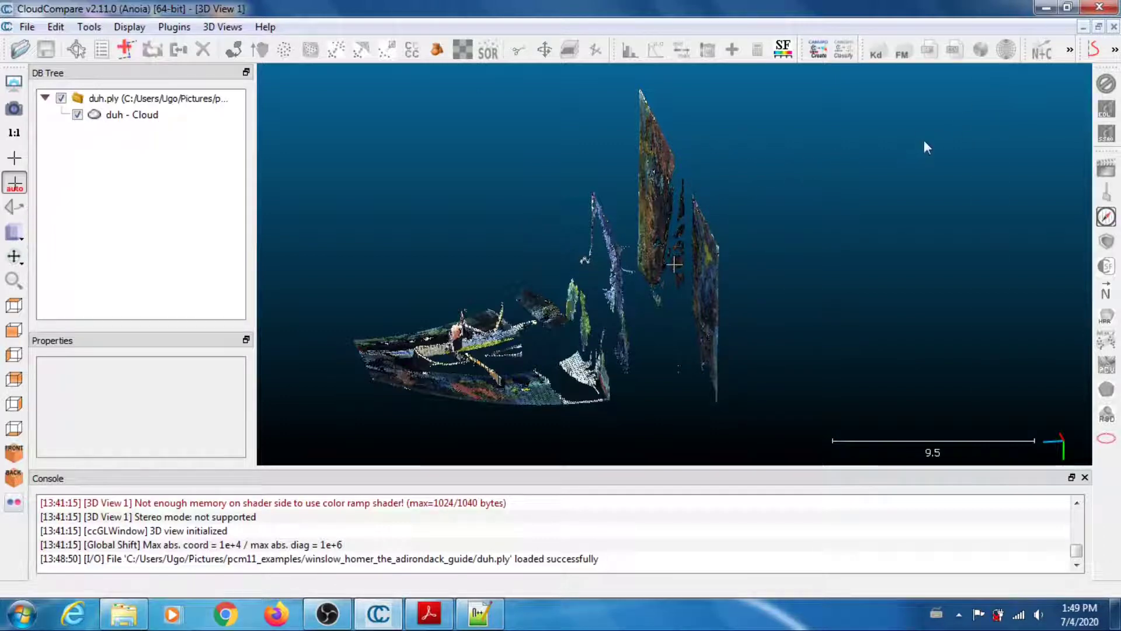
Open the winslow_homer_the_adirondack_guide folder's pcm11_input in Notepad++, set the far plane on line 4 to 40, and save the file.
key(alt+Tab)
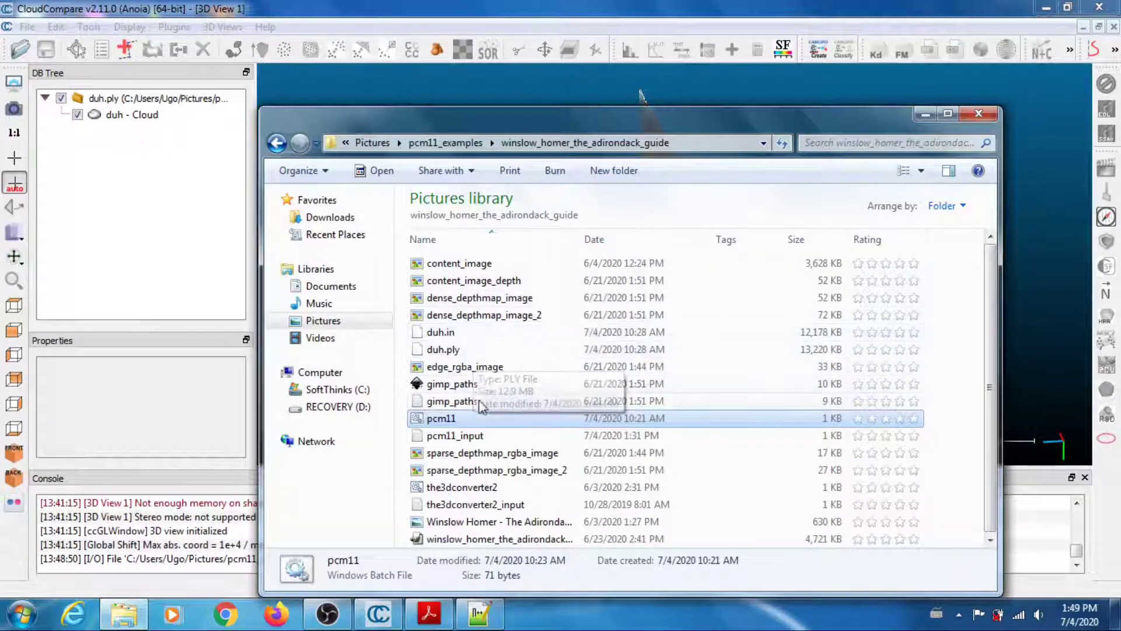
click(462, 442)
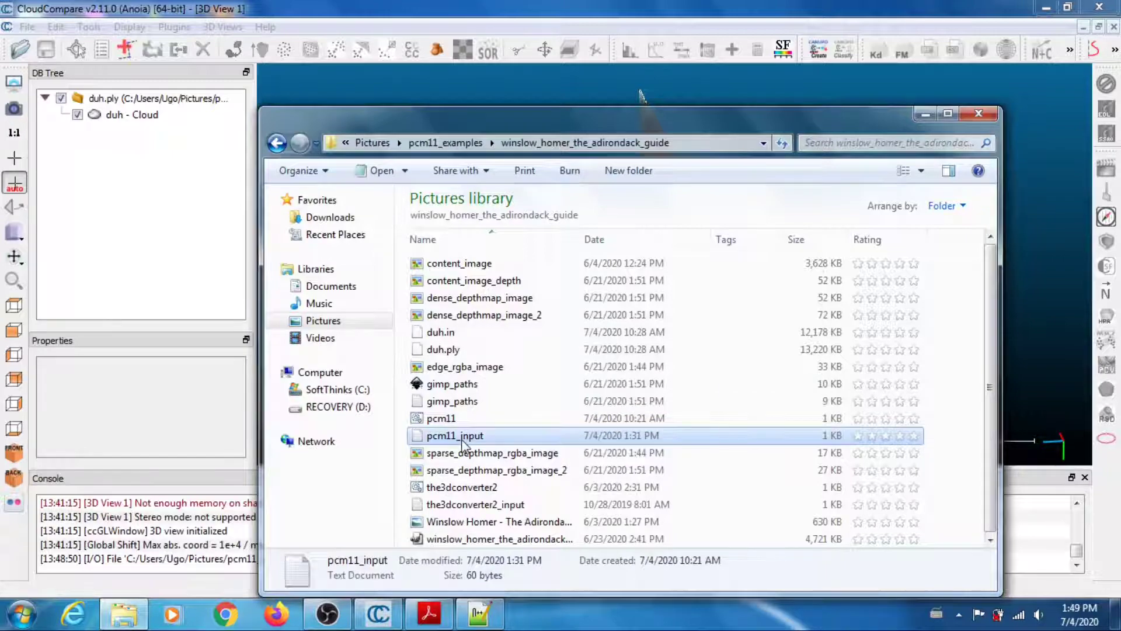
right_click(462, 442)
click(516, 192)
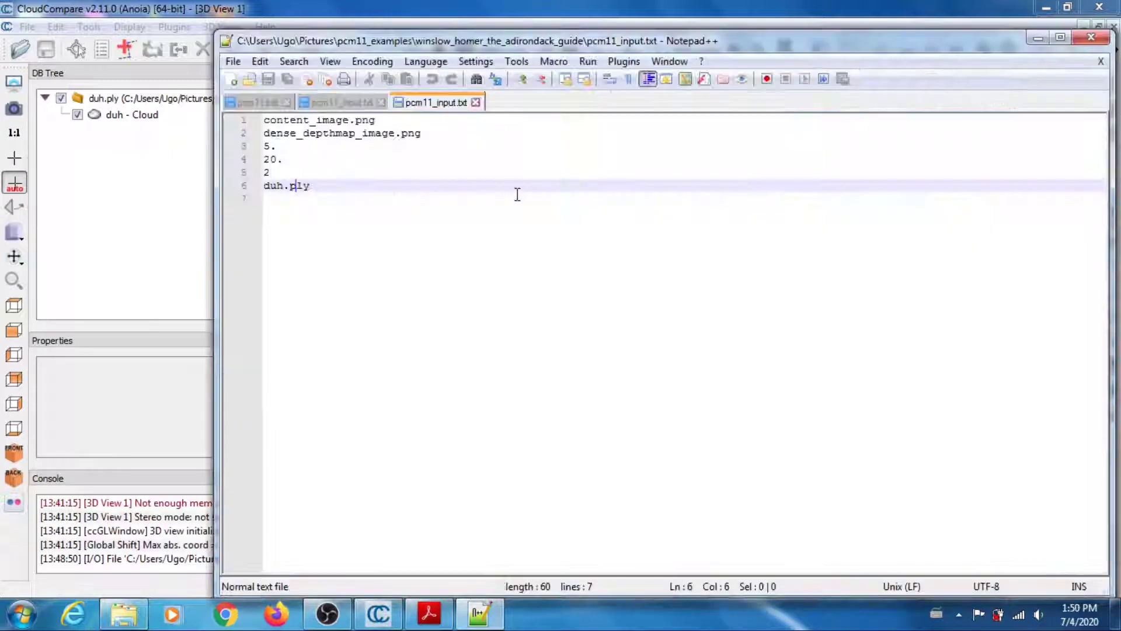
click(270, 163)
key(BackSpace)
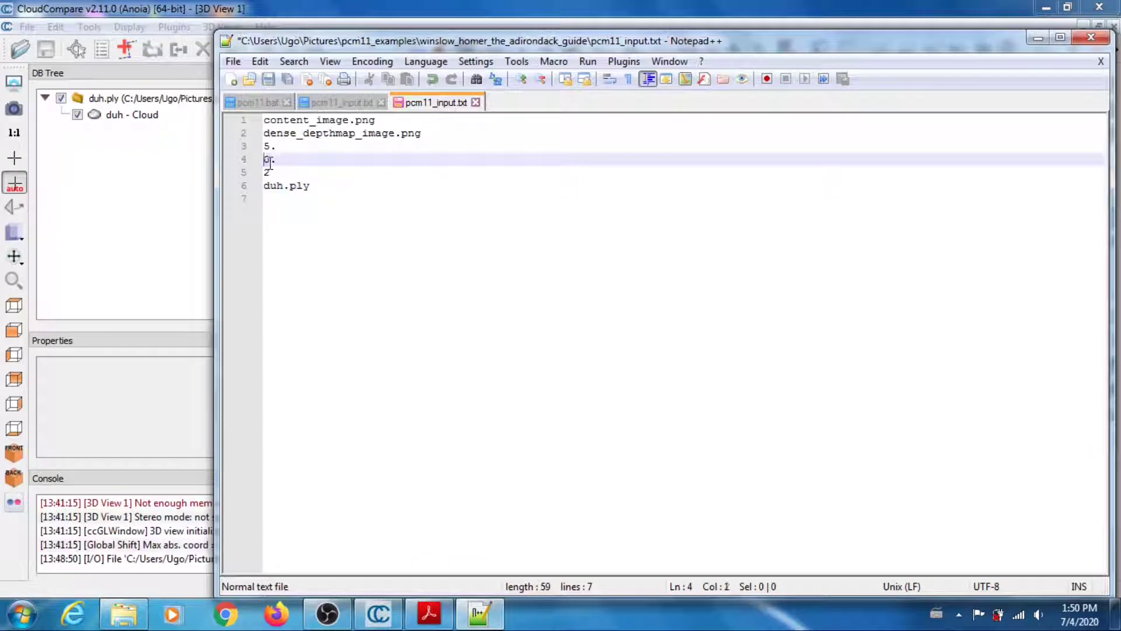
text(4)
click(233, 61)
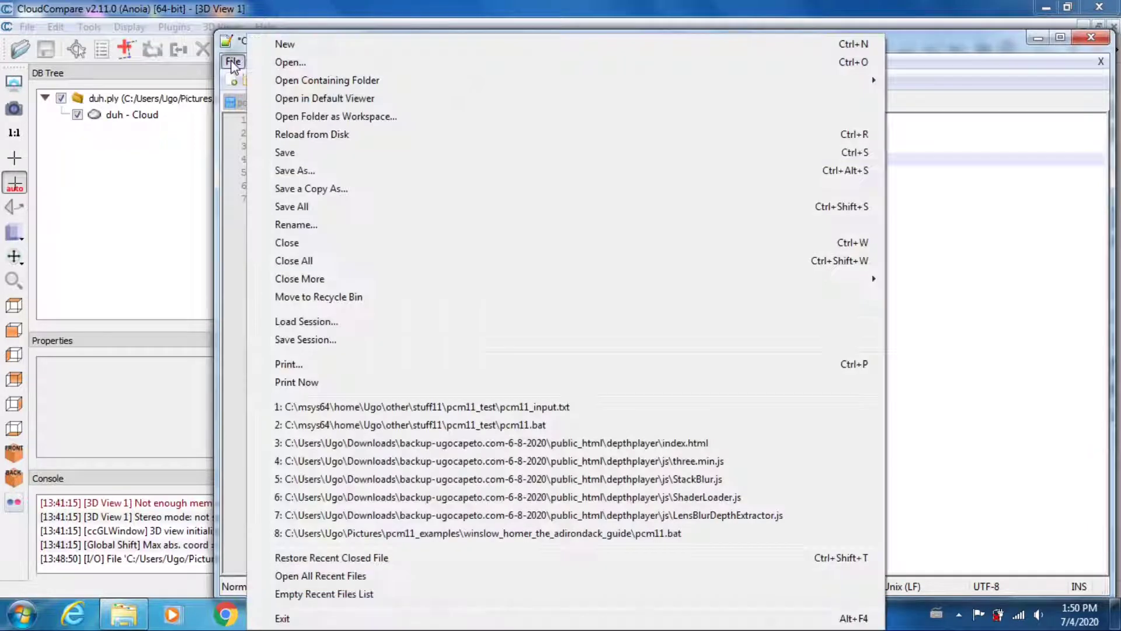
click(294, 154)
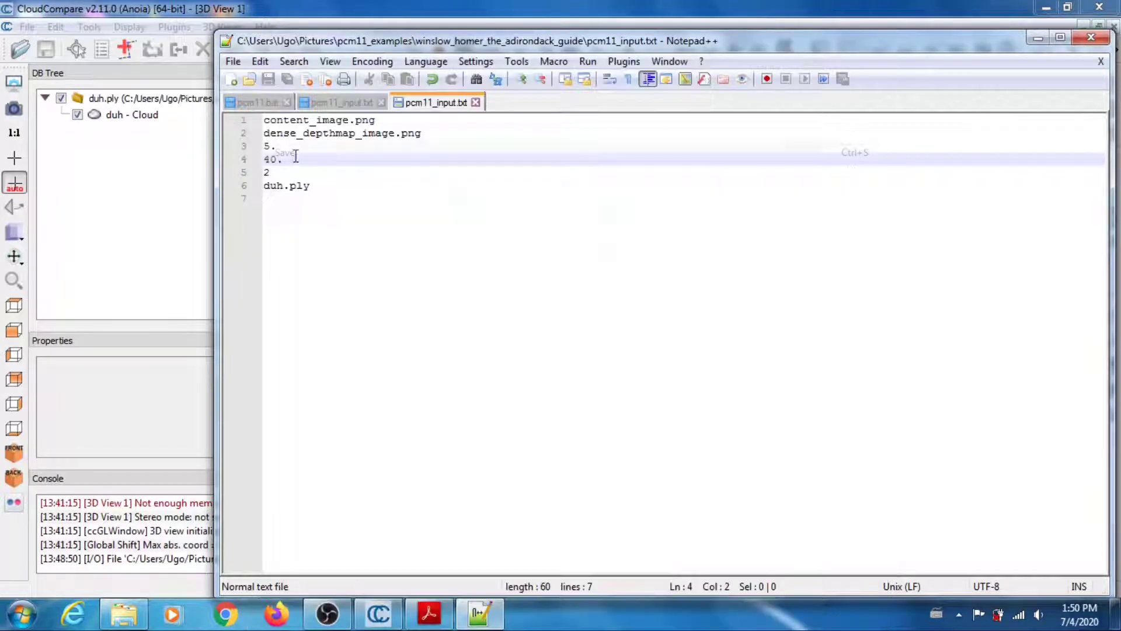
click(1039, 39)
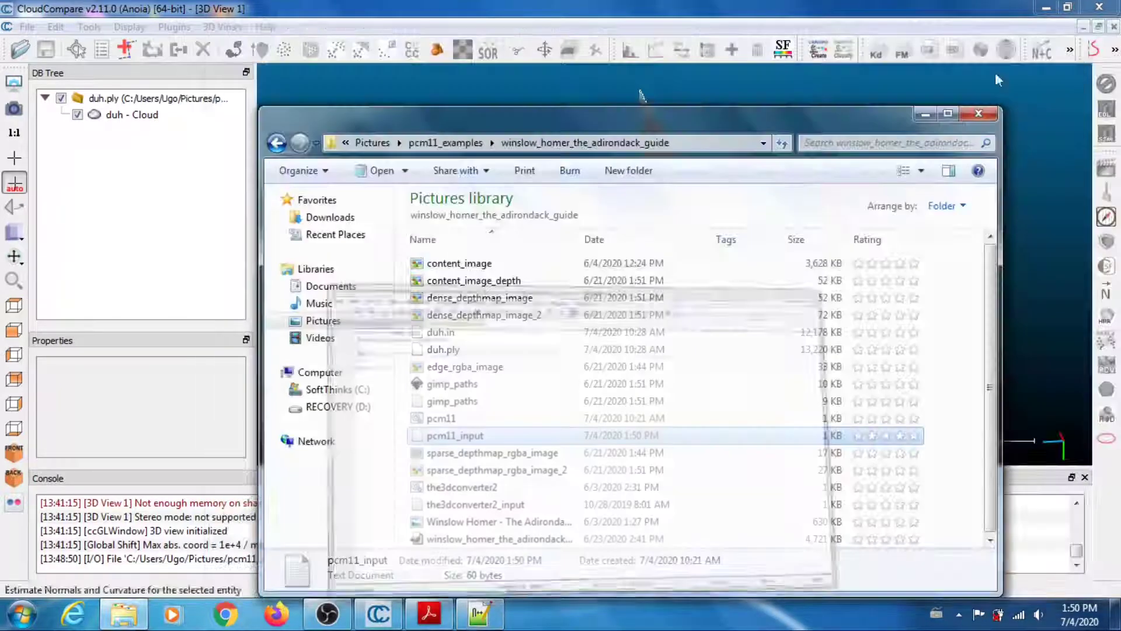
Rerun the pcm11 batch file to regenerate duh.ply with the edited input, and close the console and folder windows.
click(451, 419)
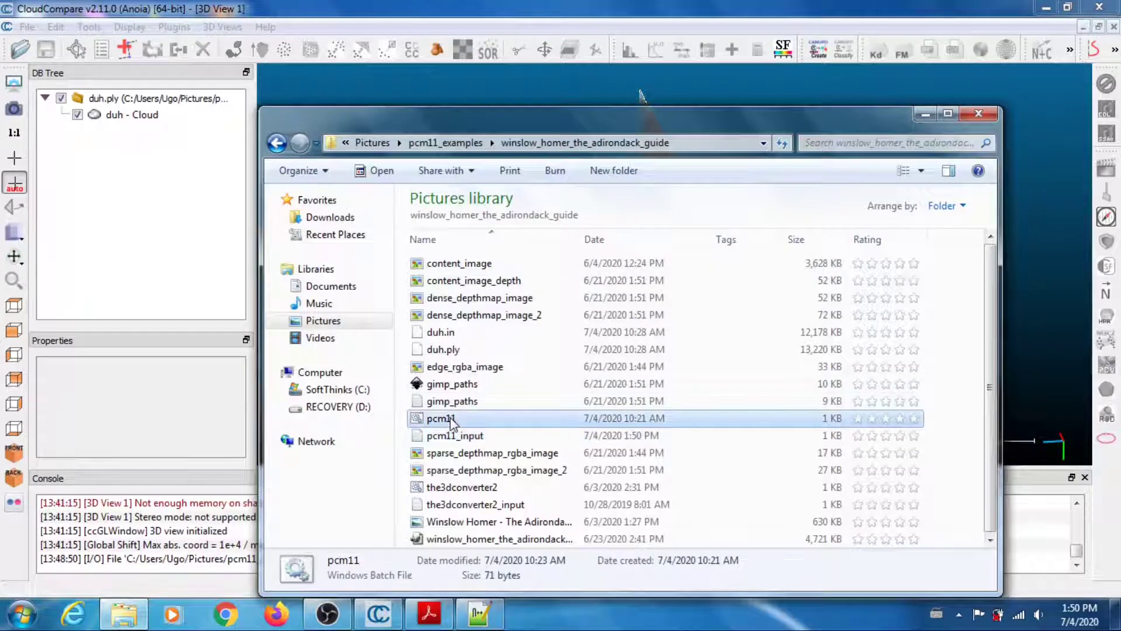
double_click(450, 419)
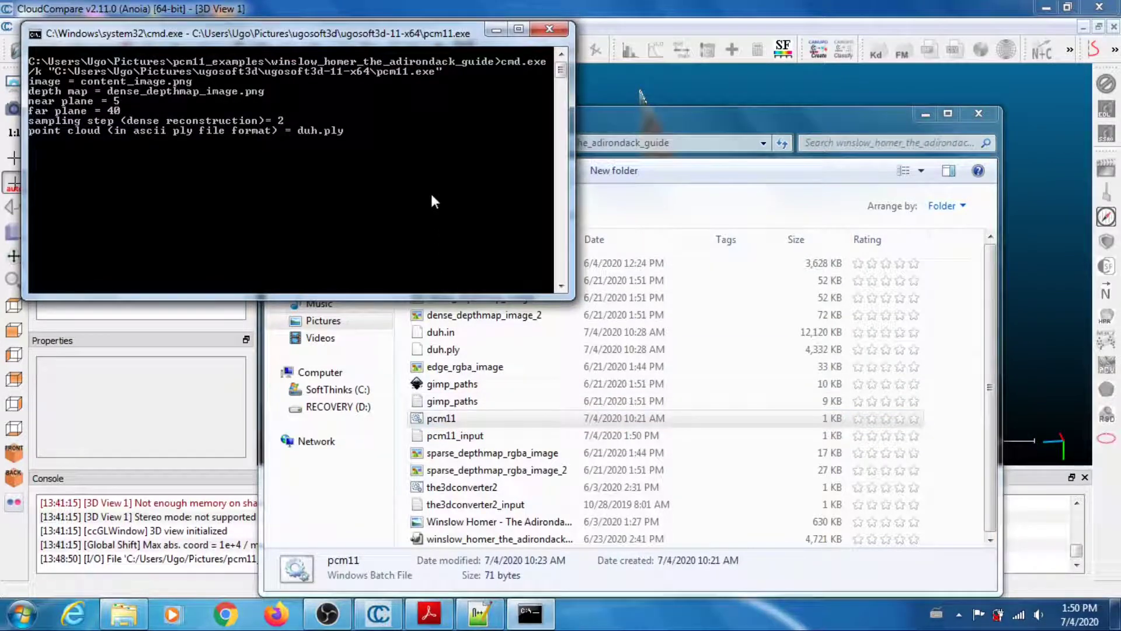
click(551, 31)
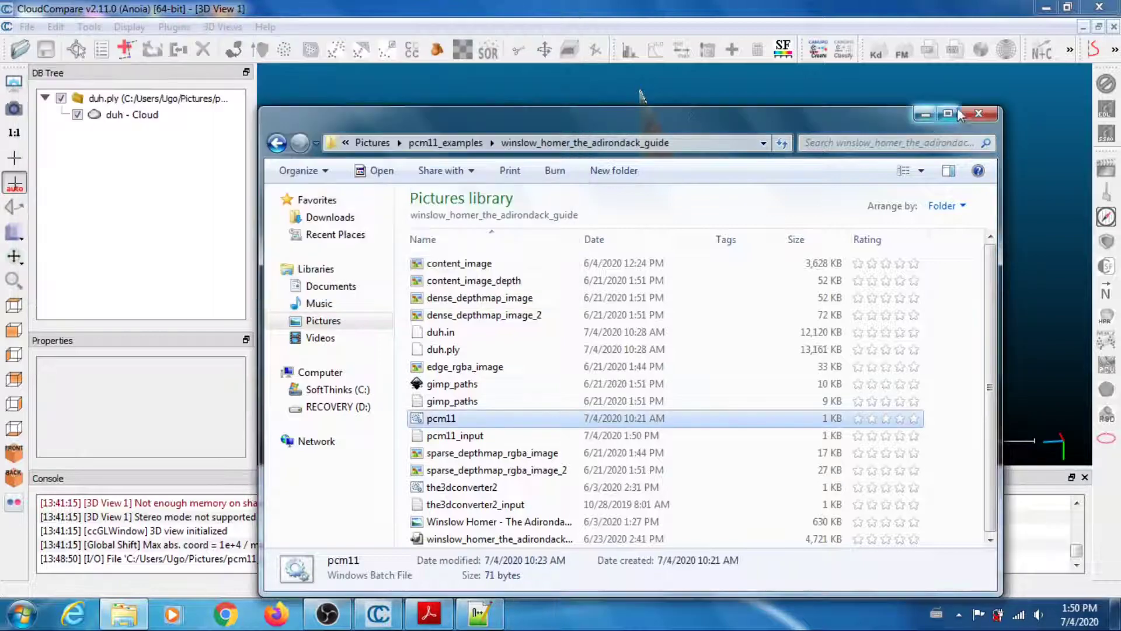
click(978, 113)
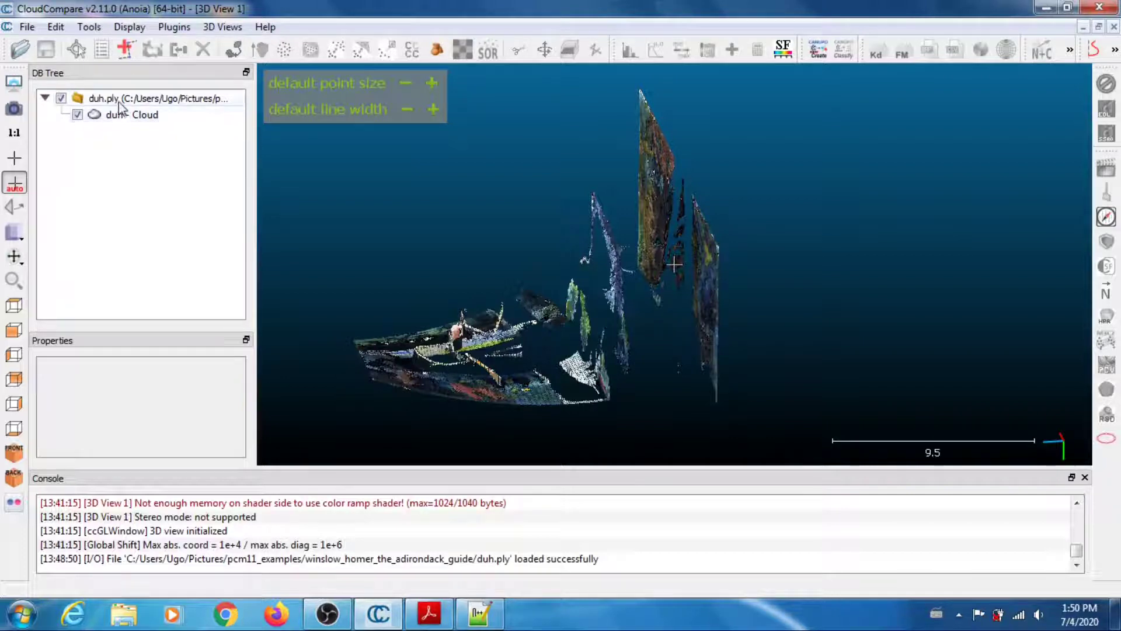
Load the regenerated duh.ply into CloudCompare alongside the first cloud, keeping the default property assignments.
click(27, 26)
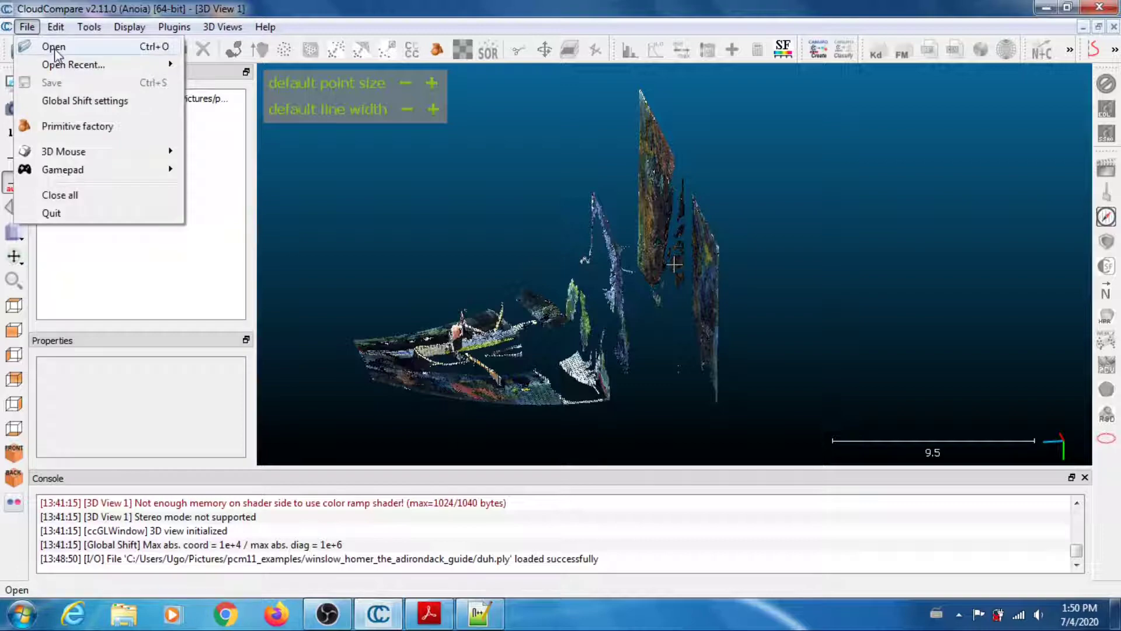
click(55, 51)
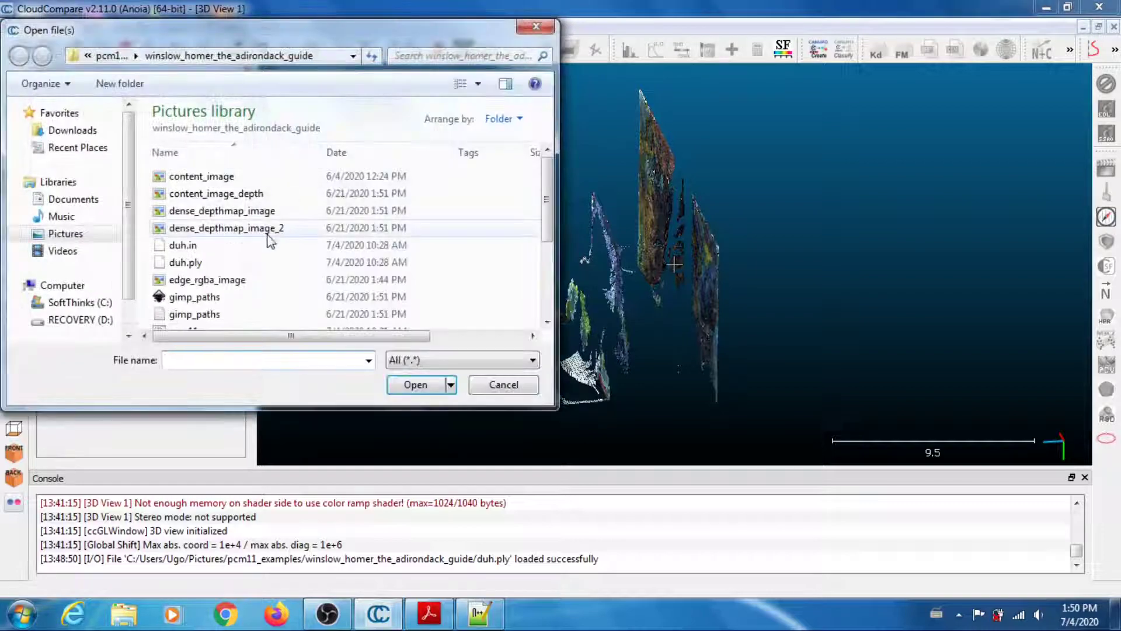
click(201, 264)
click(411, 385)
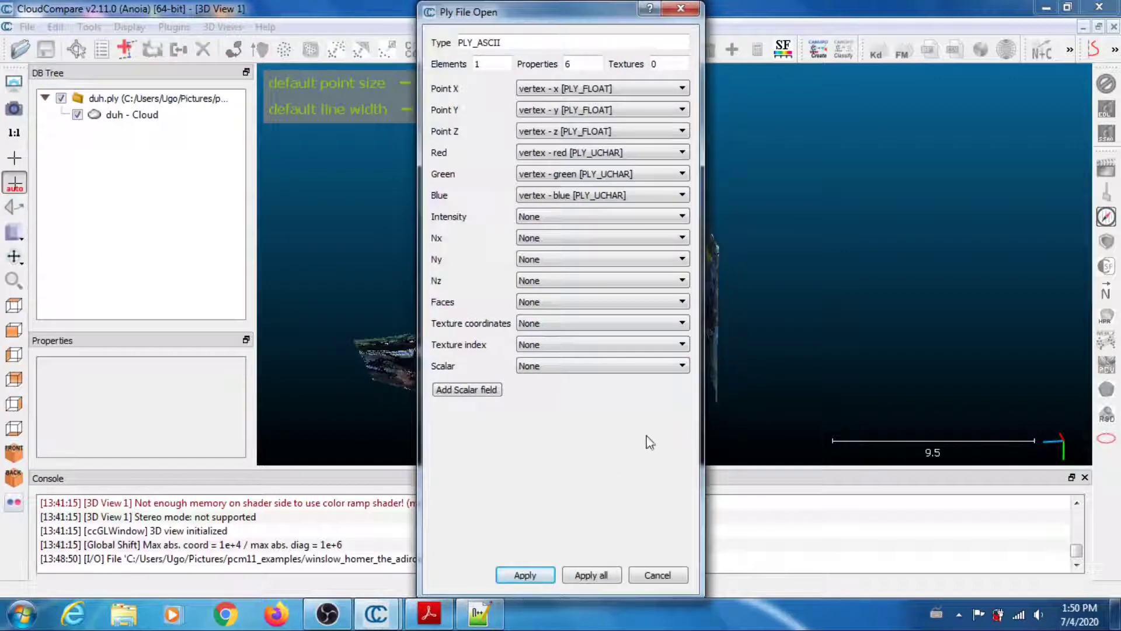
click(525, 574)
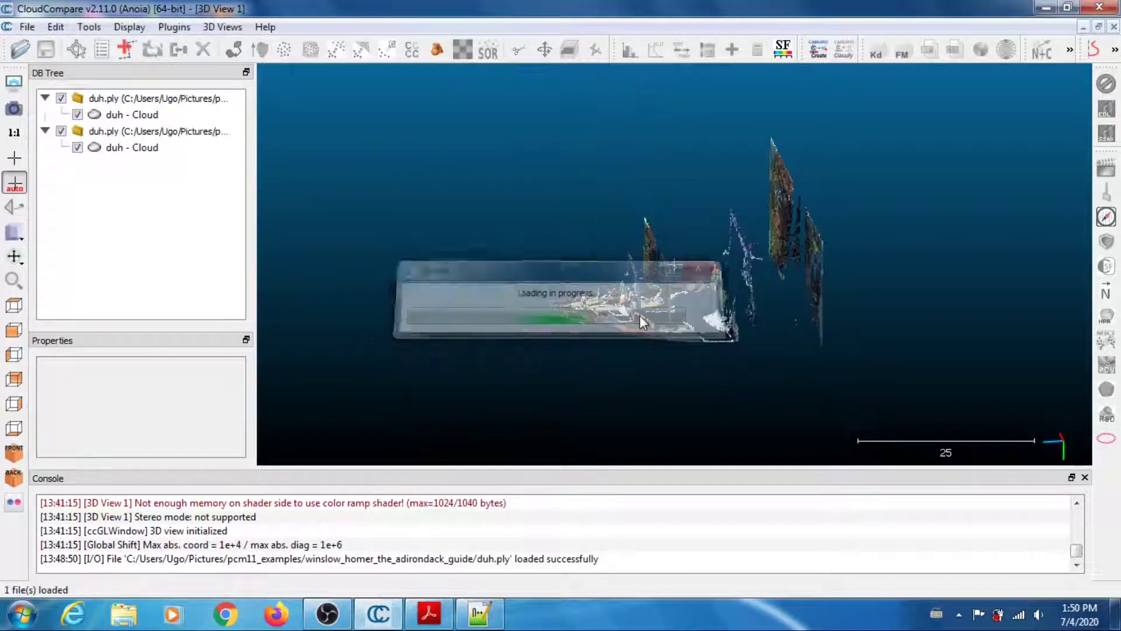
Compare the two duh clouds by toggling their visibility, leave the first one hidden, and examine the newer one from several angles.
click(77, 147)
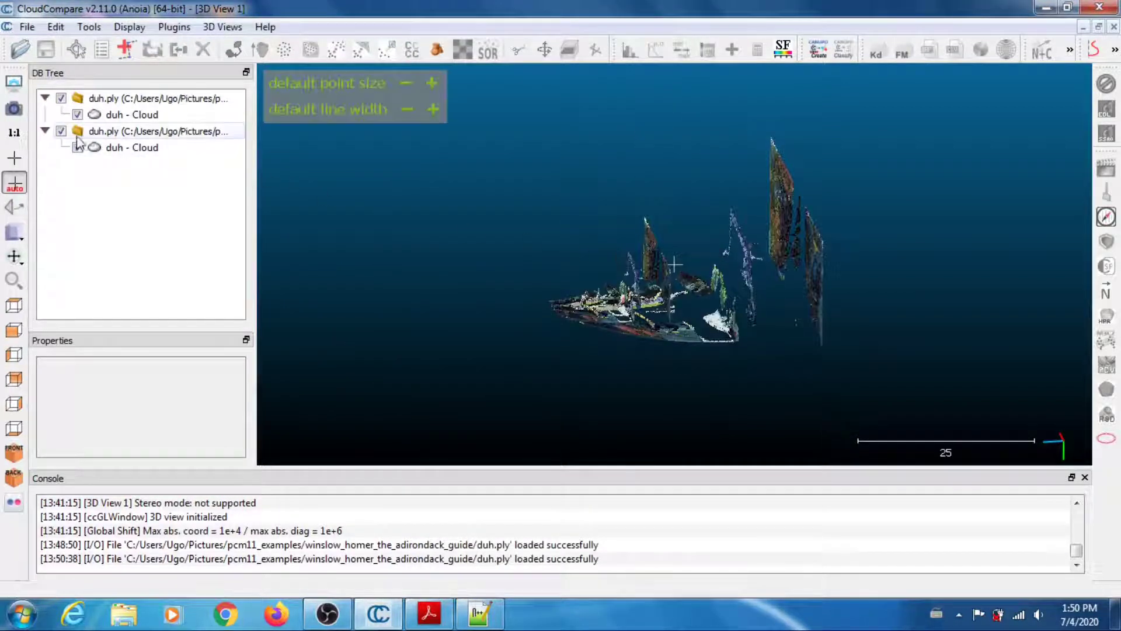
click(61, 131)
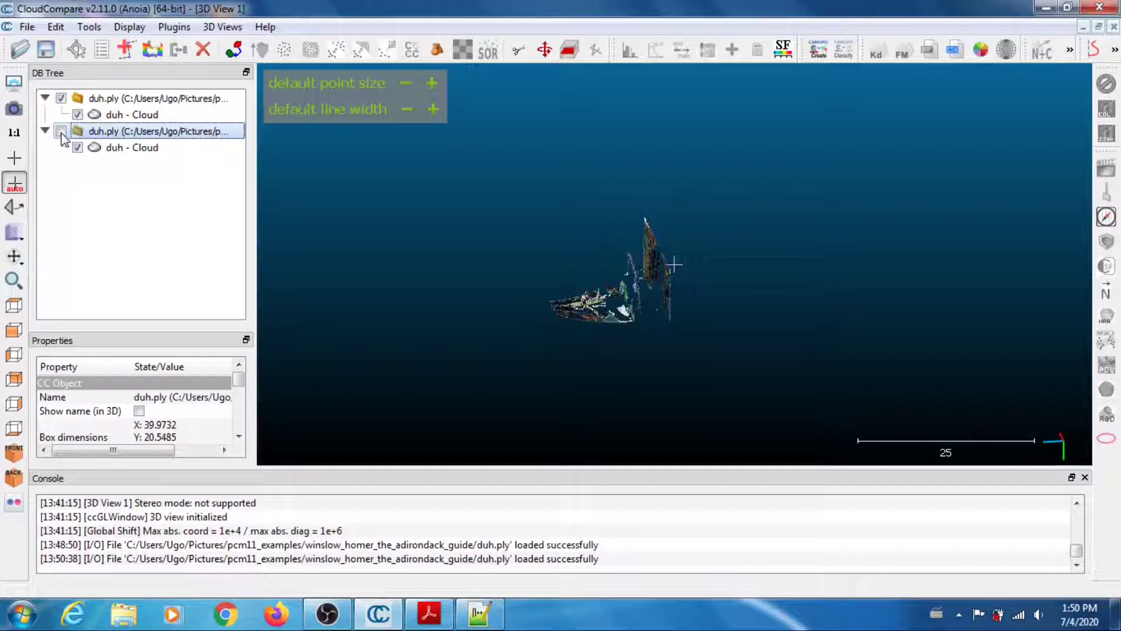
click(61, 131)
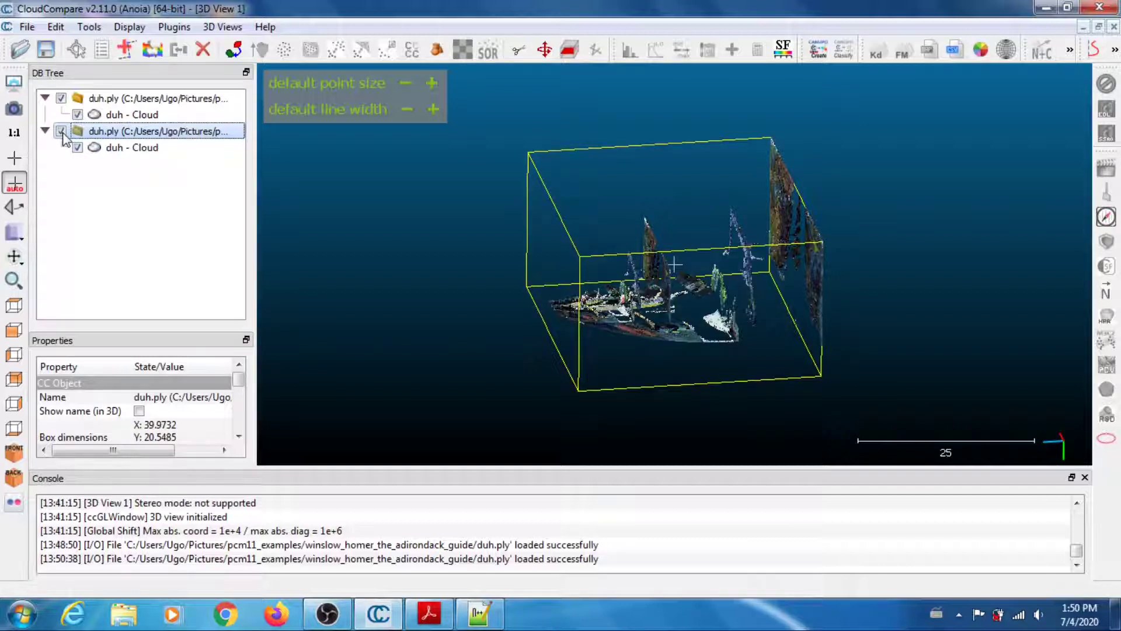
click(61, 99)
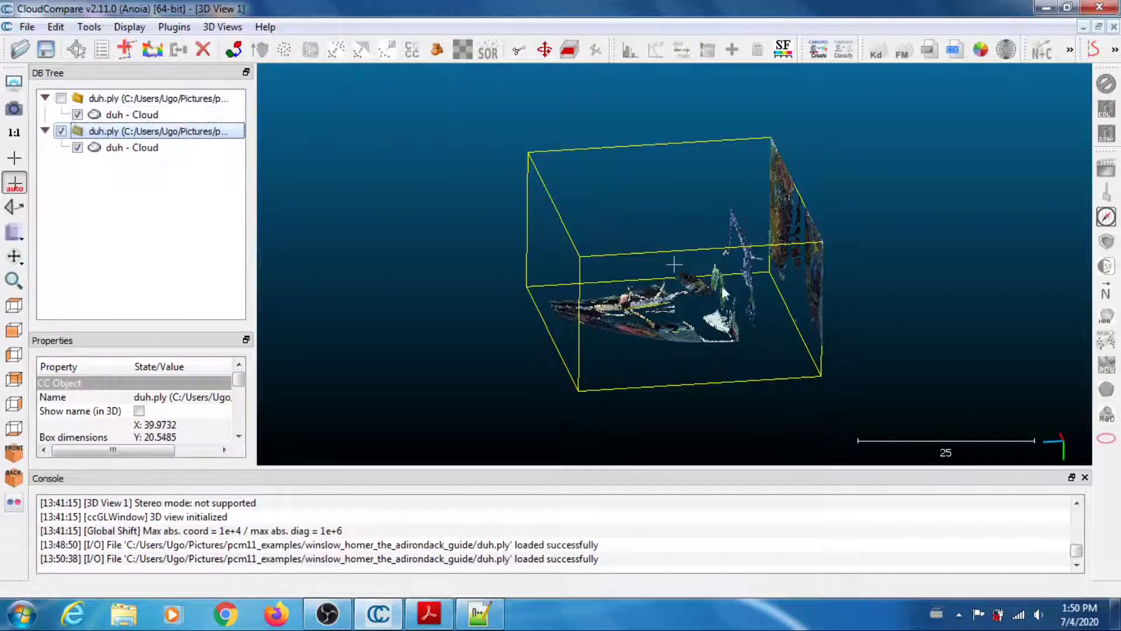
drag(699, 308, 509, 301)
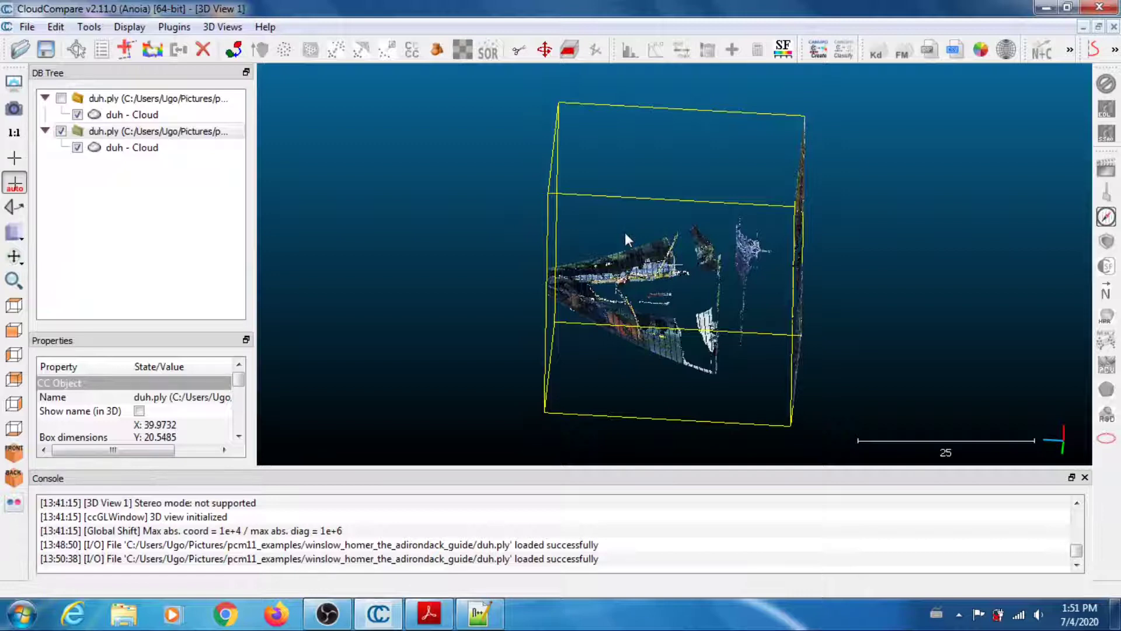
drag(625, 232, 518, 352)
drag(652, 273, 720, 212)
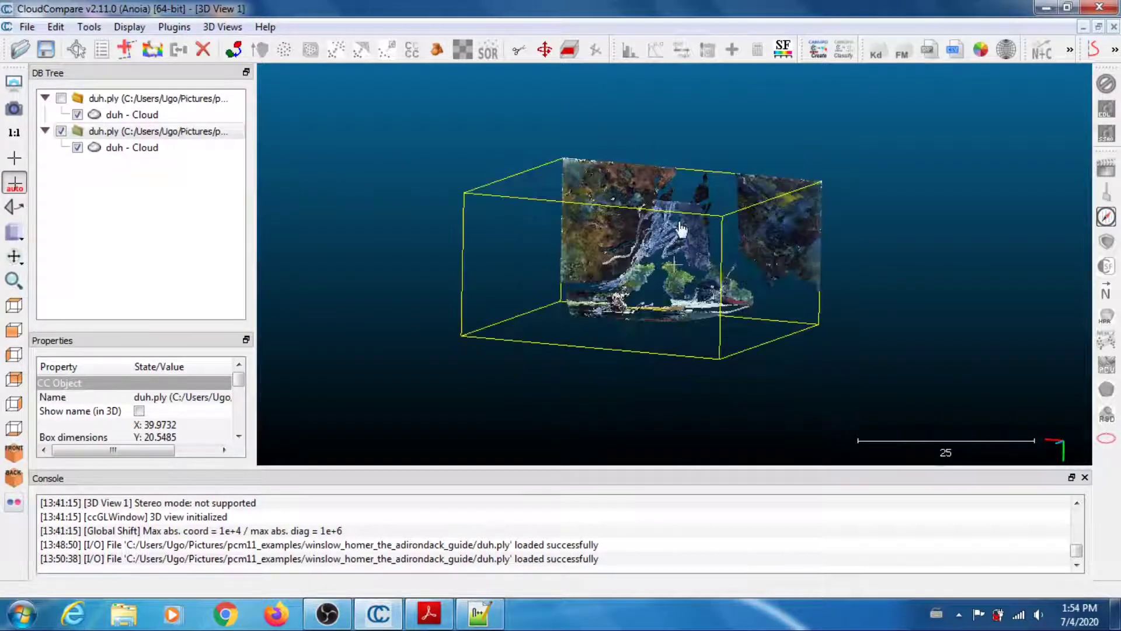
drag(636, 251, 665, 228)
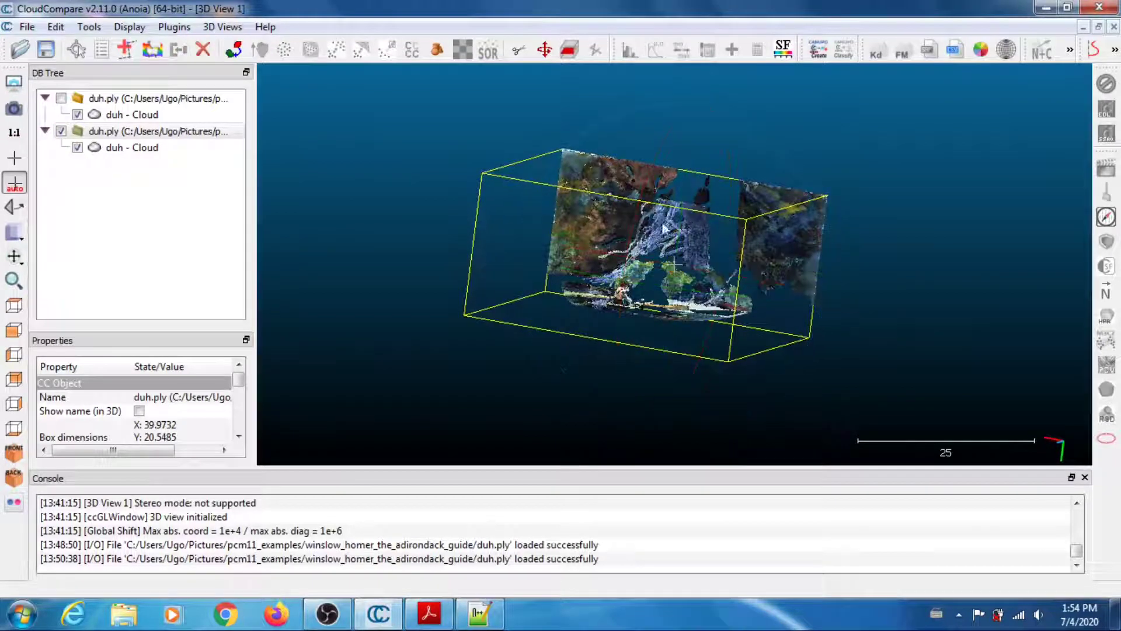